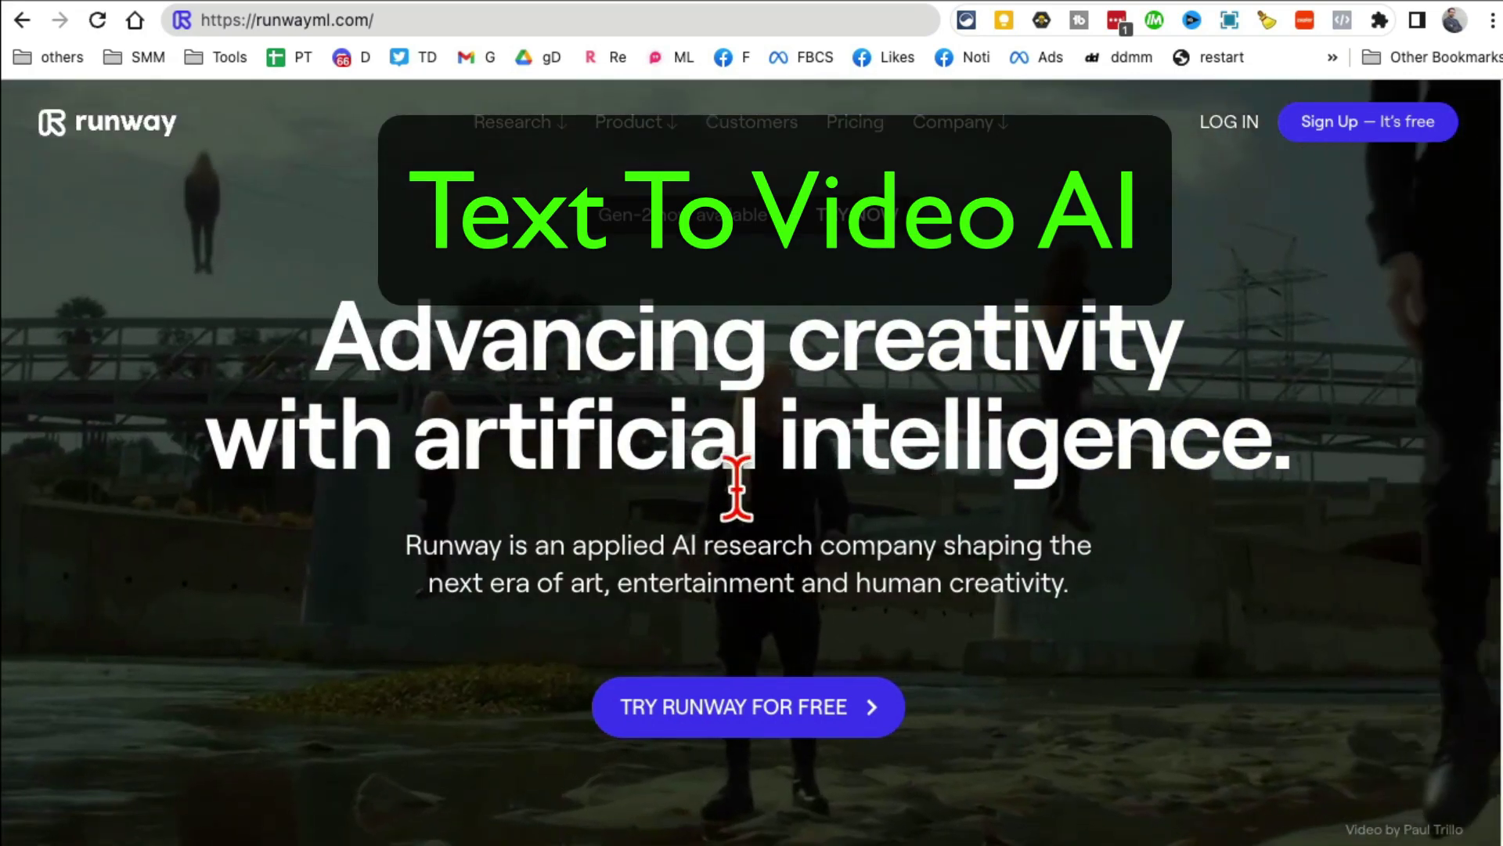
scroll(736, 484, down, 2)
scroll(737, 484, down, 2)
scroll(737, 484, down, 4)
scroll(737, 484, down, 4)
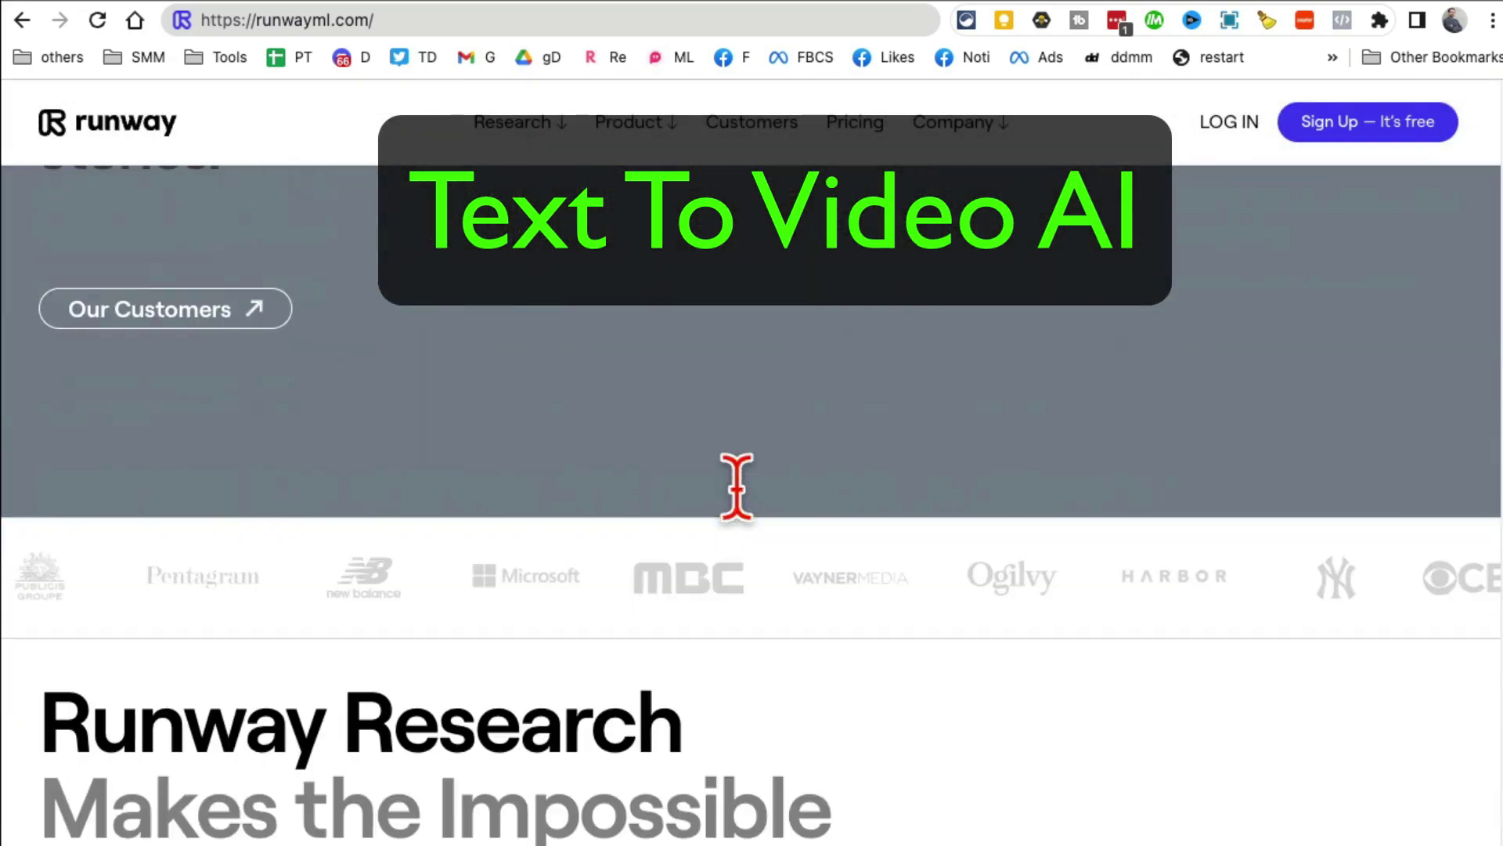
scroll(737, 494, down, 4)
scroll(738, 494, down, 4)
scroll(738, 493, down, 4)
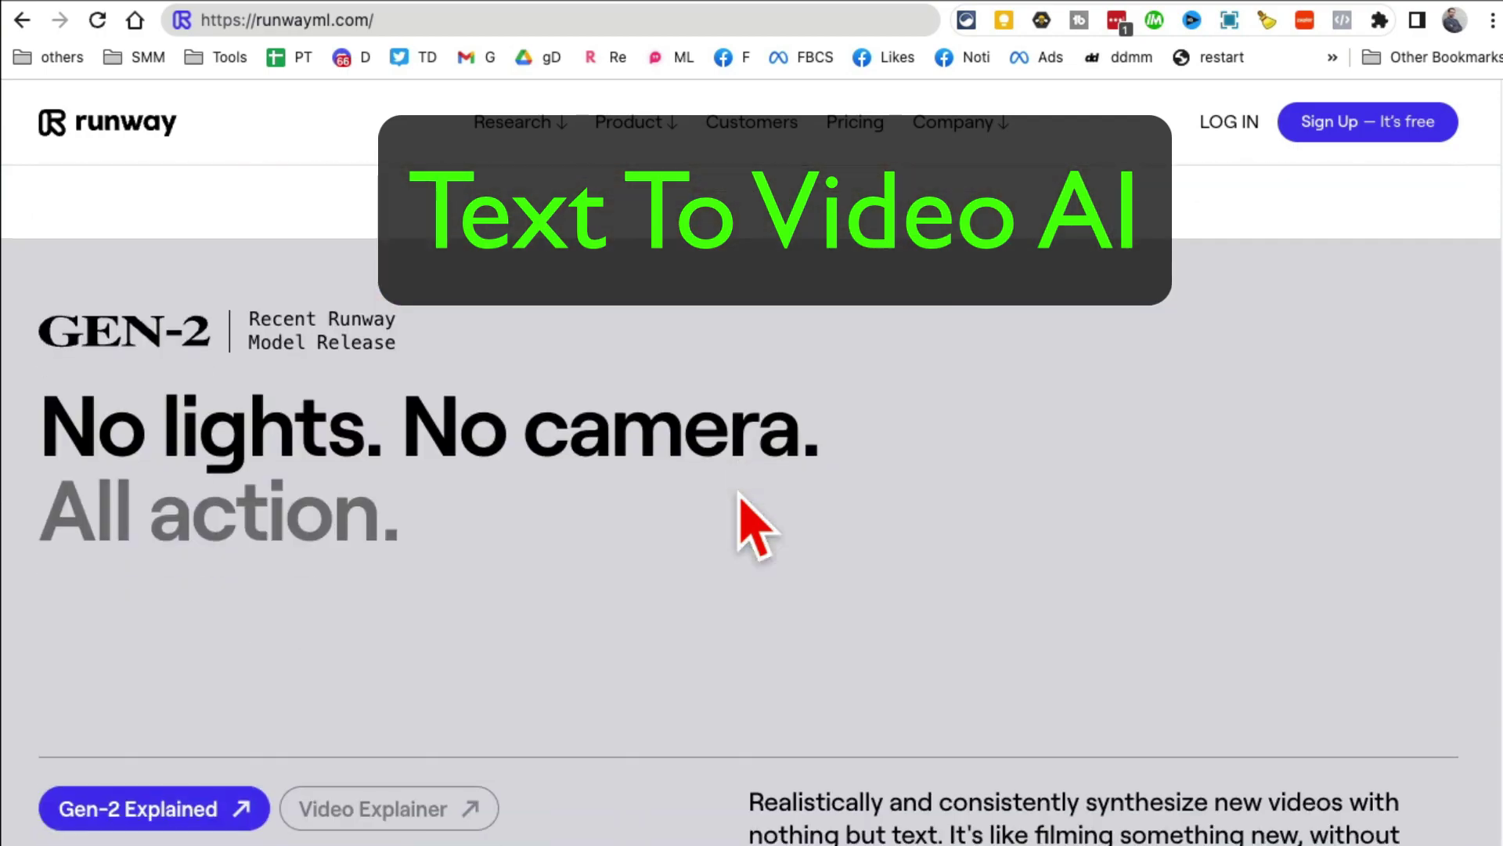
scroll(739, 493, down, 4)
scroll(739, 516, down, 4)
scroll(737, 517, up, 1)
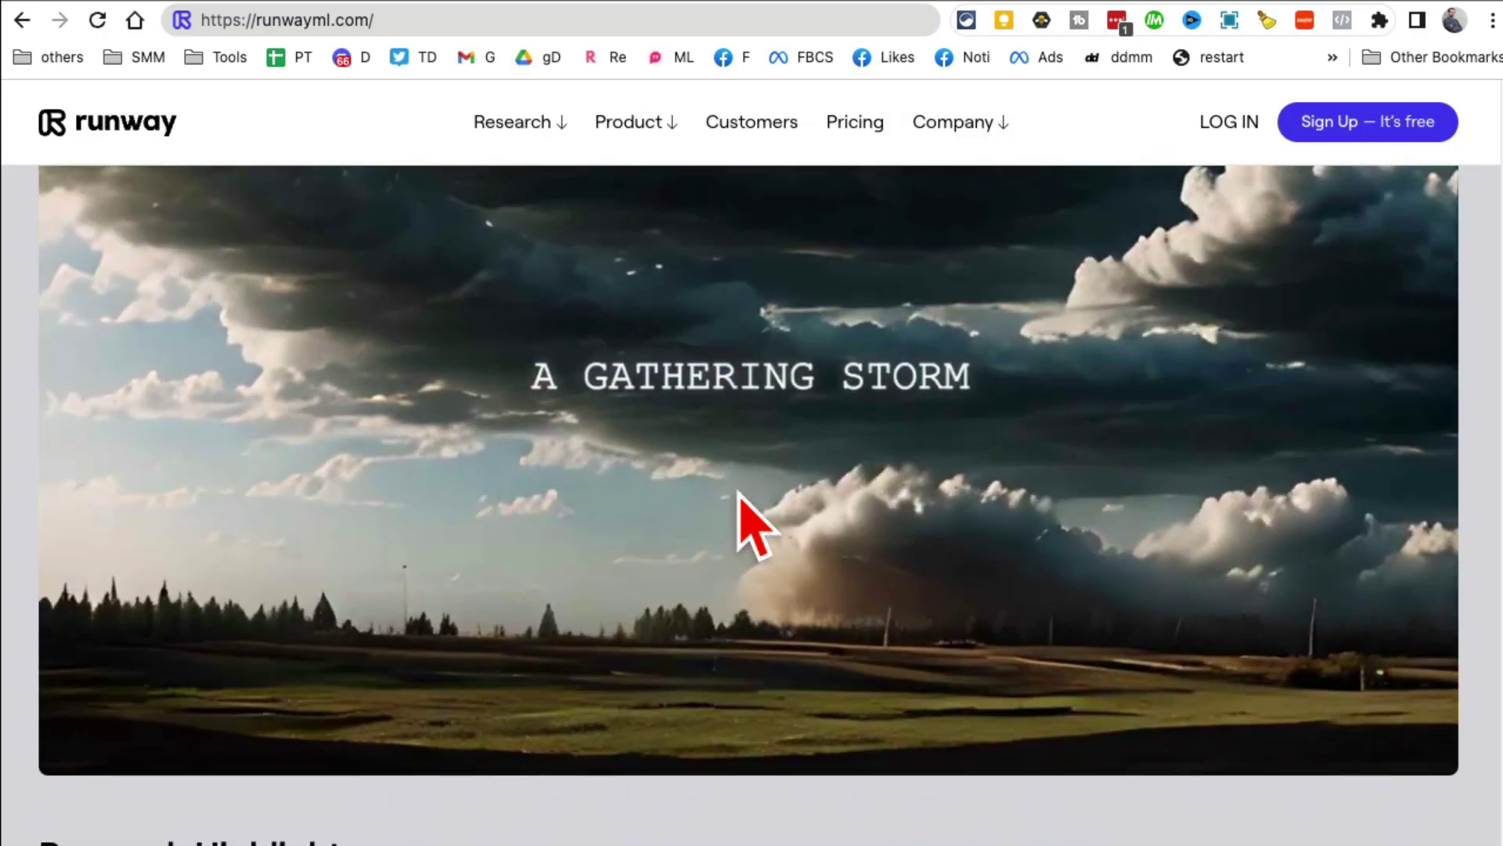
scroll(738, 494, up, 1)
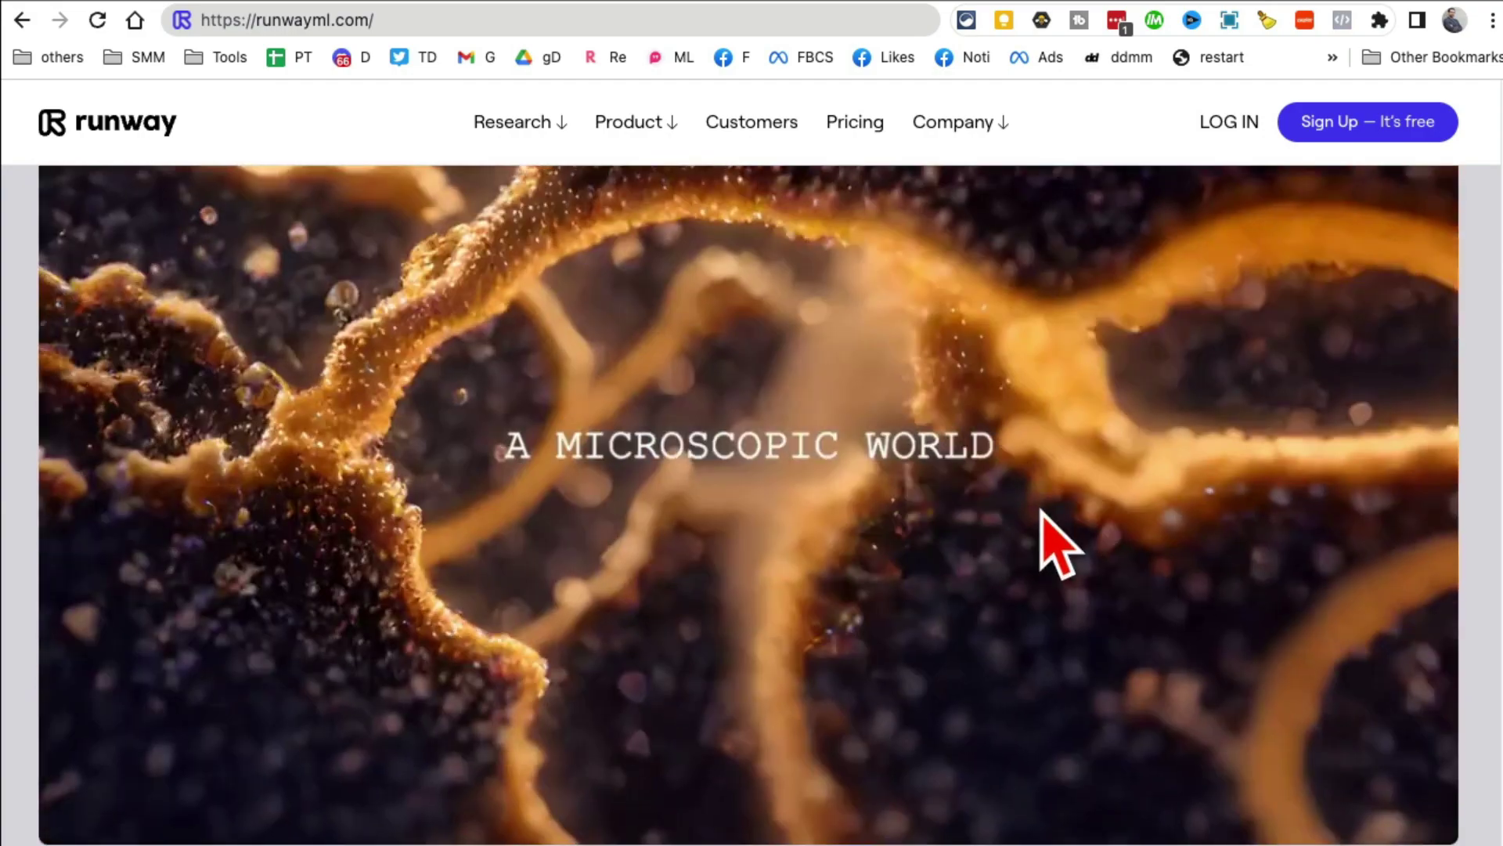
scroll(1057, 540, down, 3)
scroll(1043, 523, down, 4)
scroll(1045, 534, down, 2)
scroll(1046, 537, down, 3)
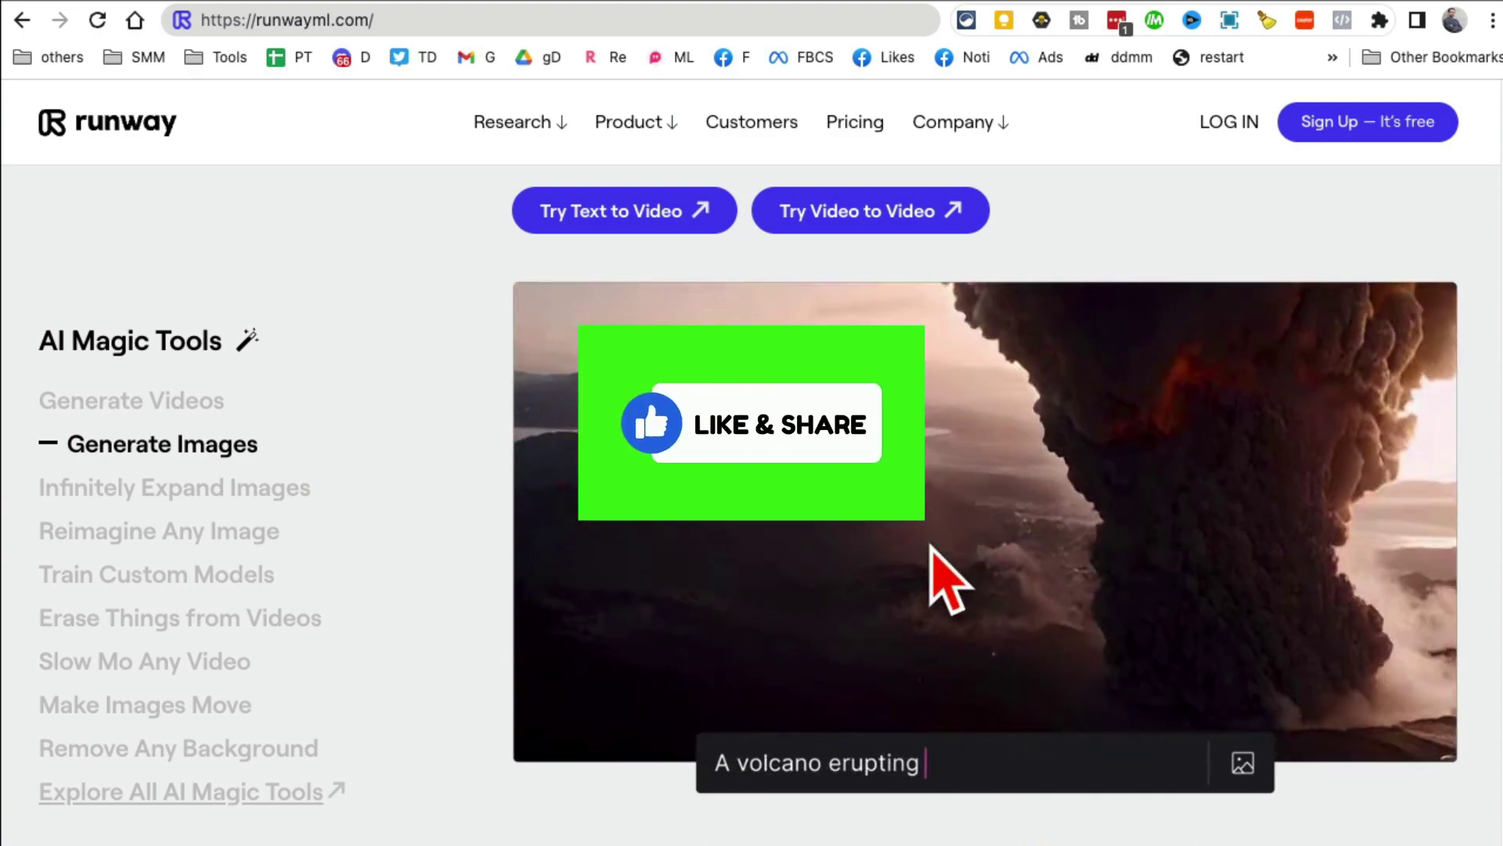
scroll(936, 552, up, 3)
scroll(937, 564, up, 10)
scroll(928, 576, up, 5)
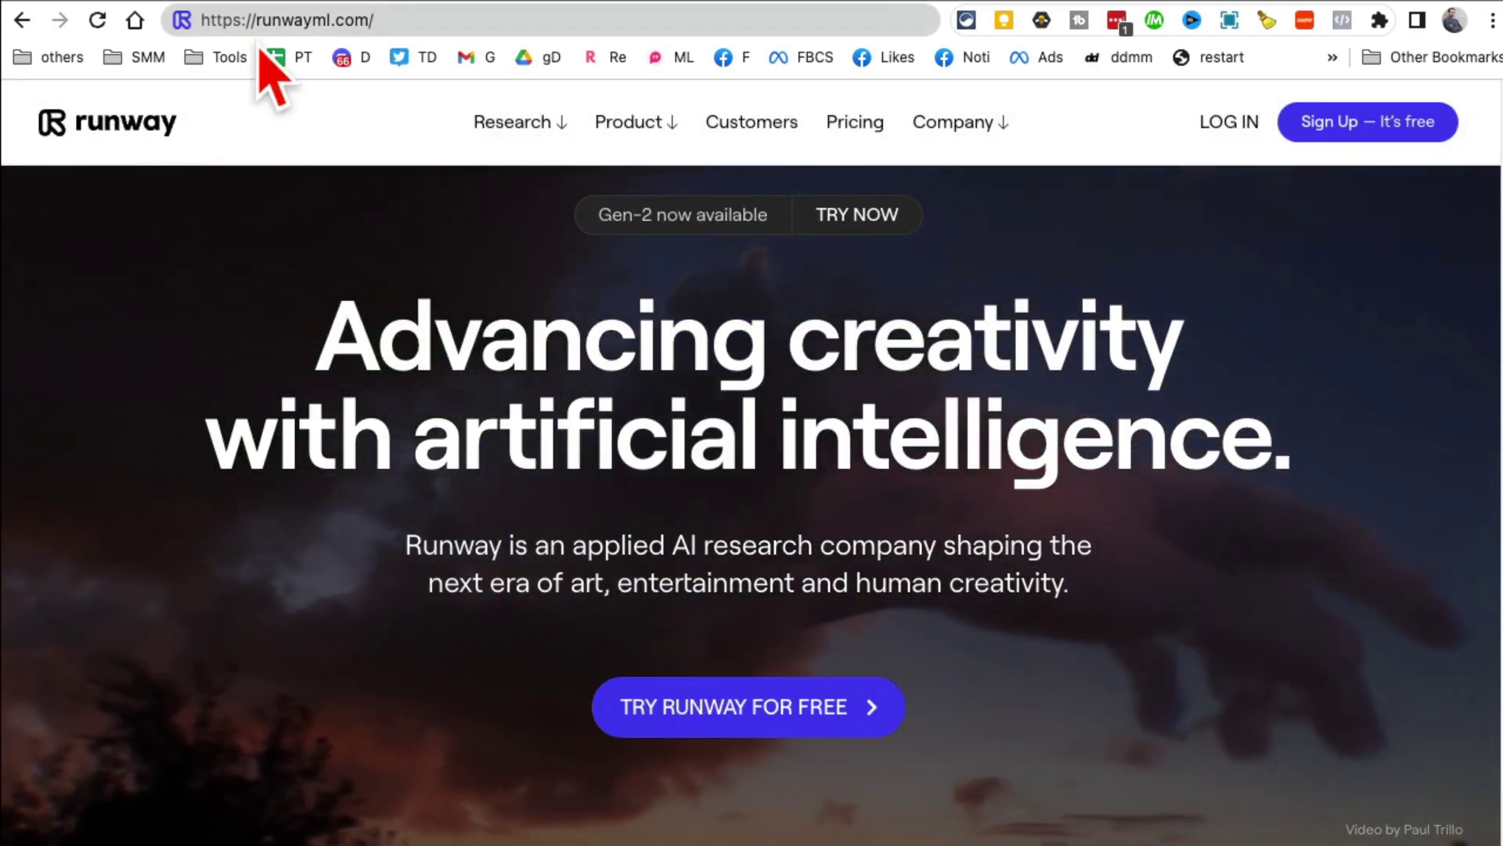
Log in from the Runway homepage to reach the workspace dashboard.
click(478, 20)
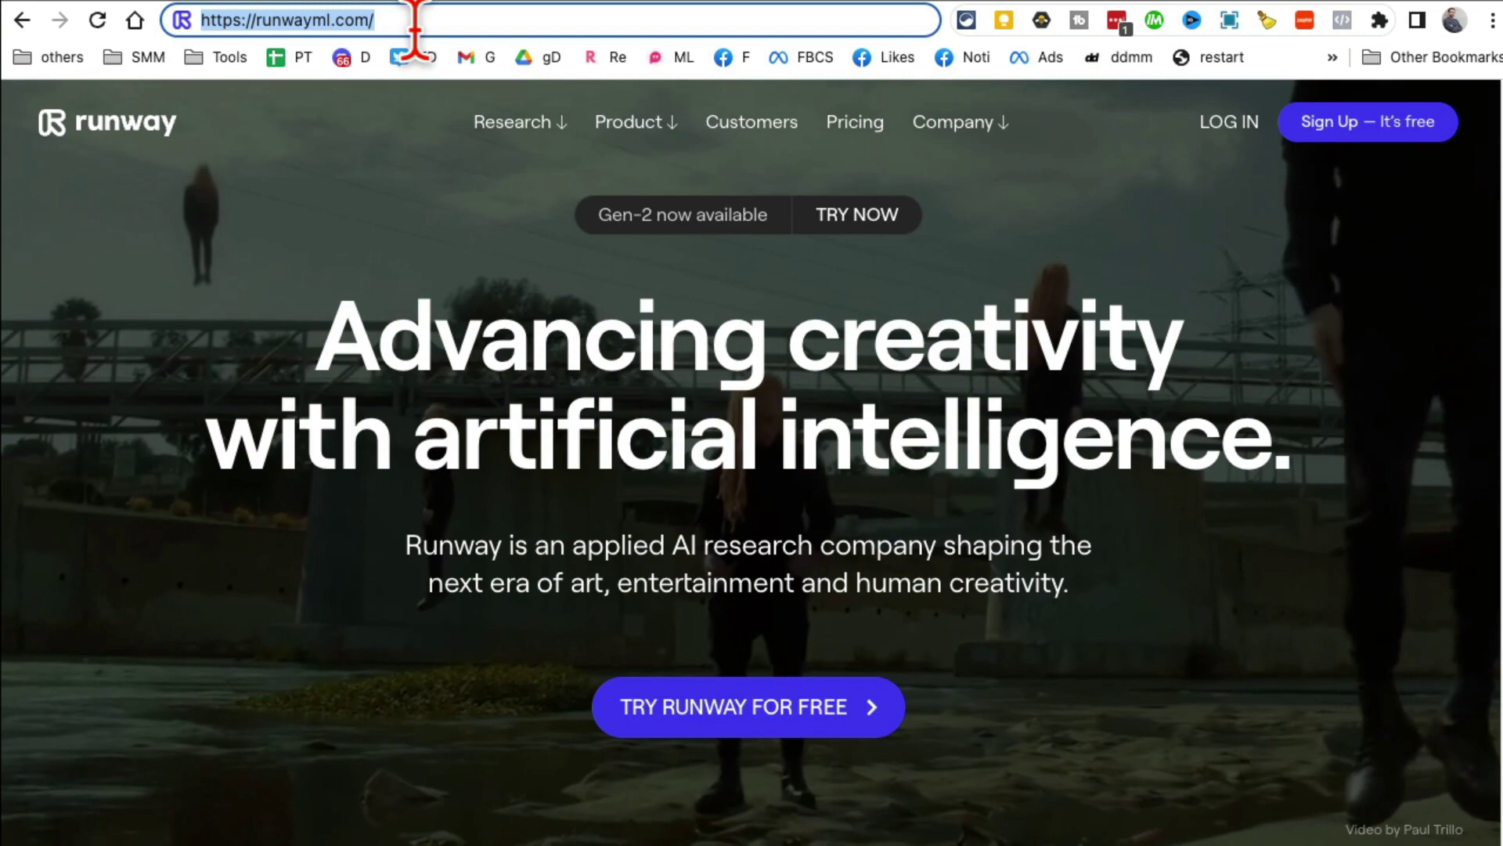
click(420, 33)
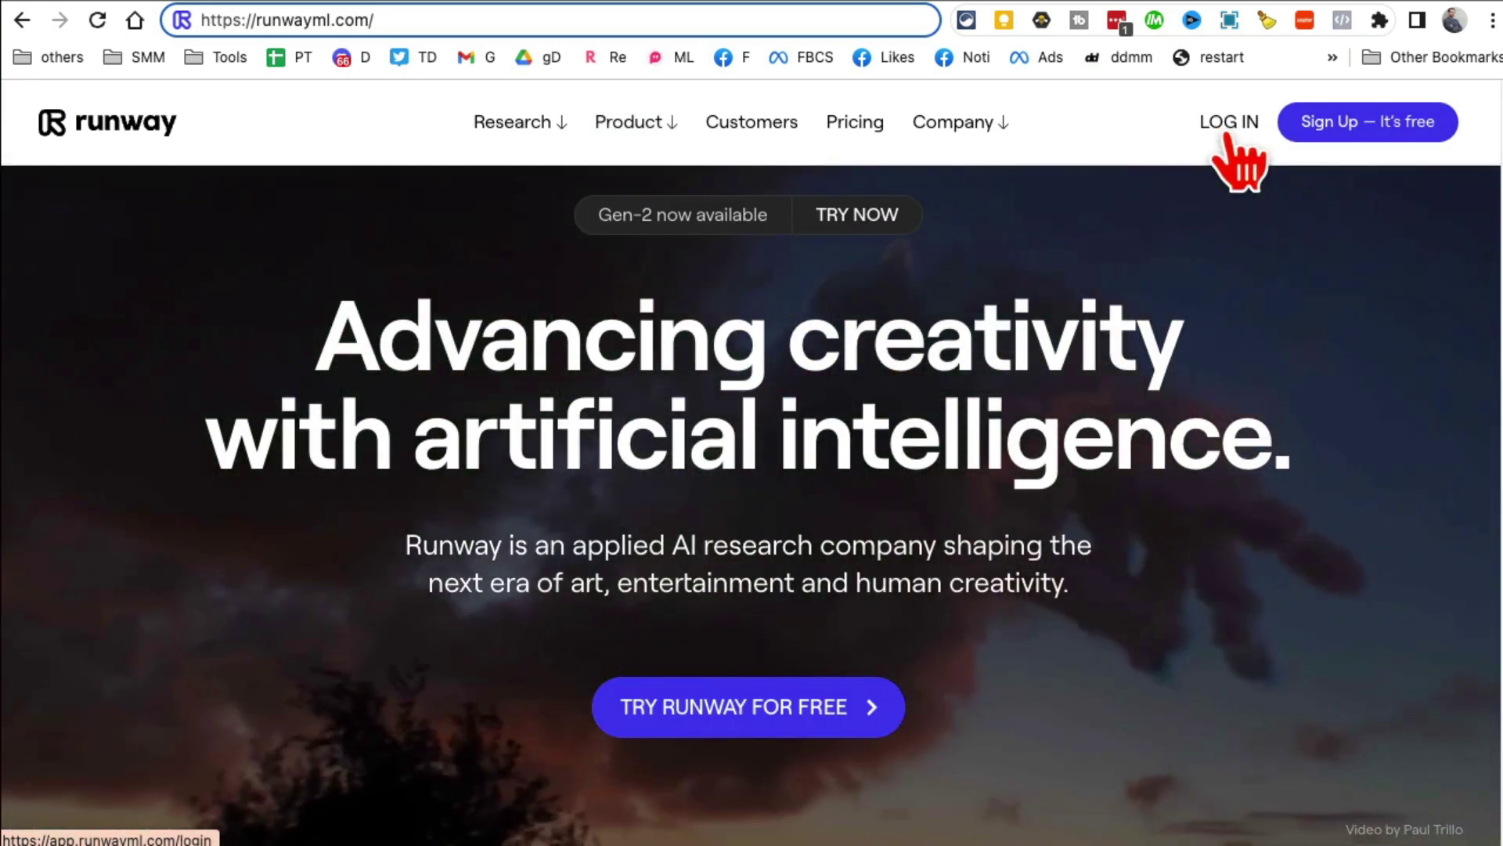
click(1230, 129)
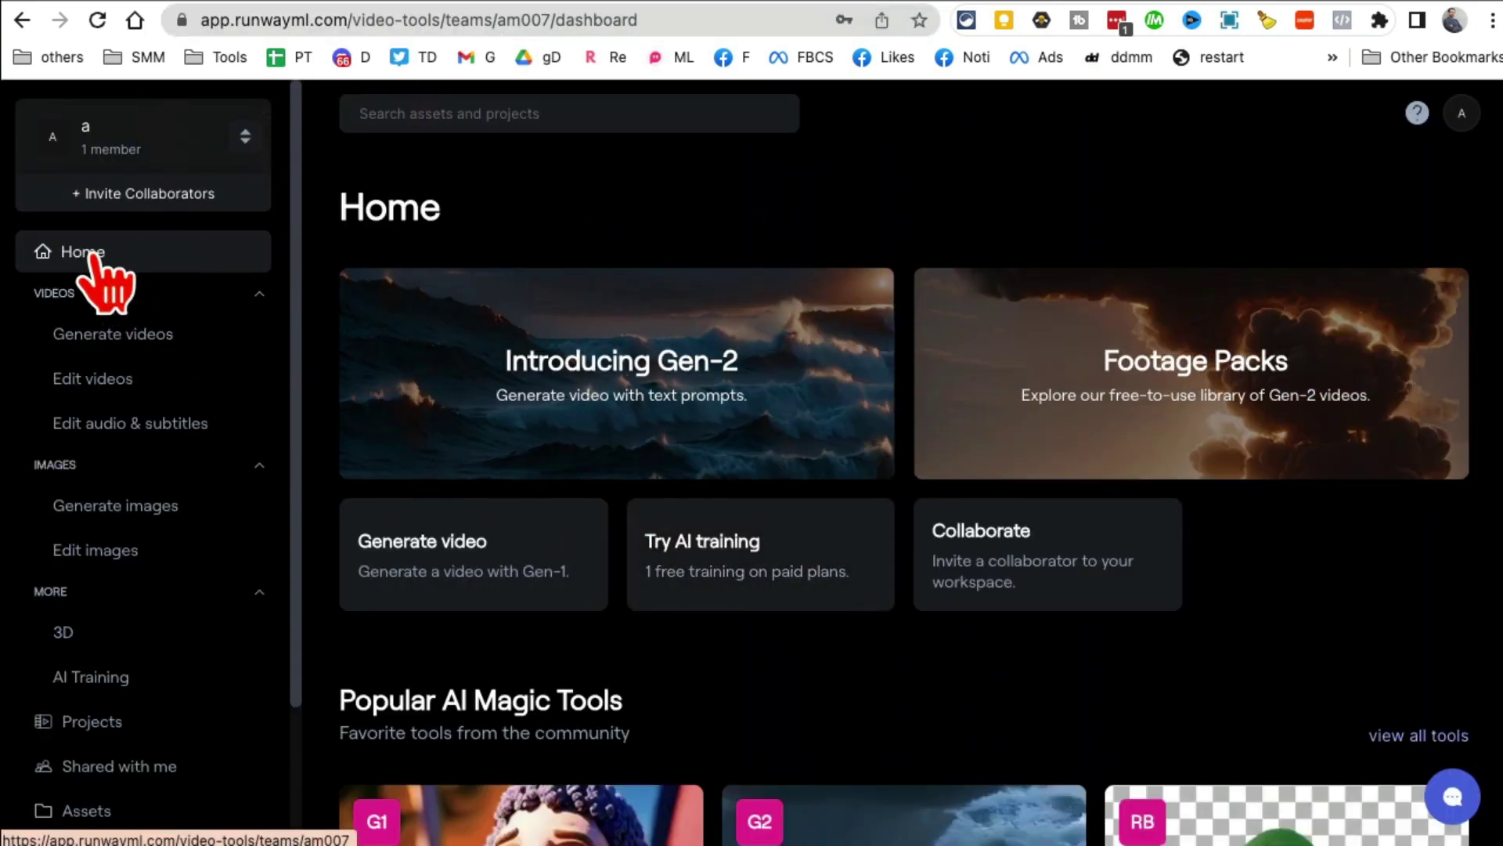
scroll(1022, 576, down, 3)
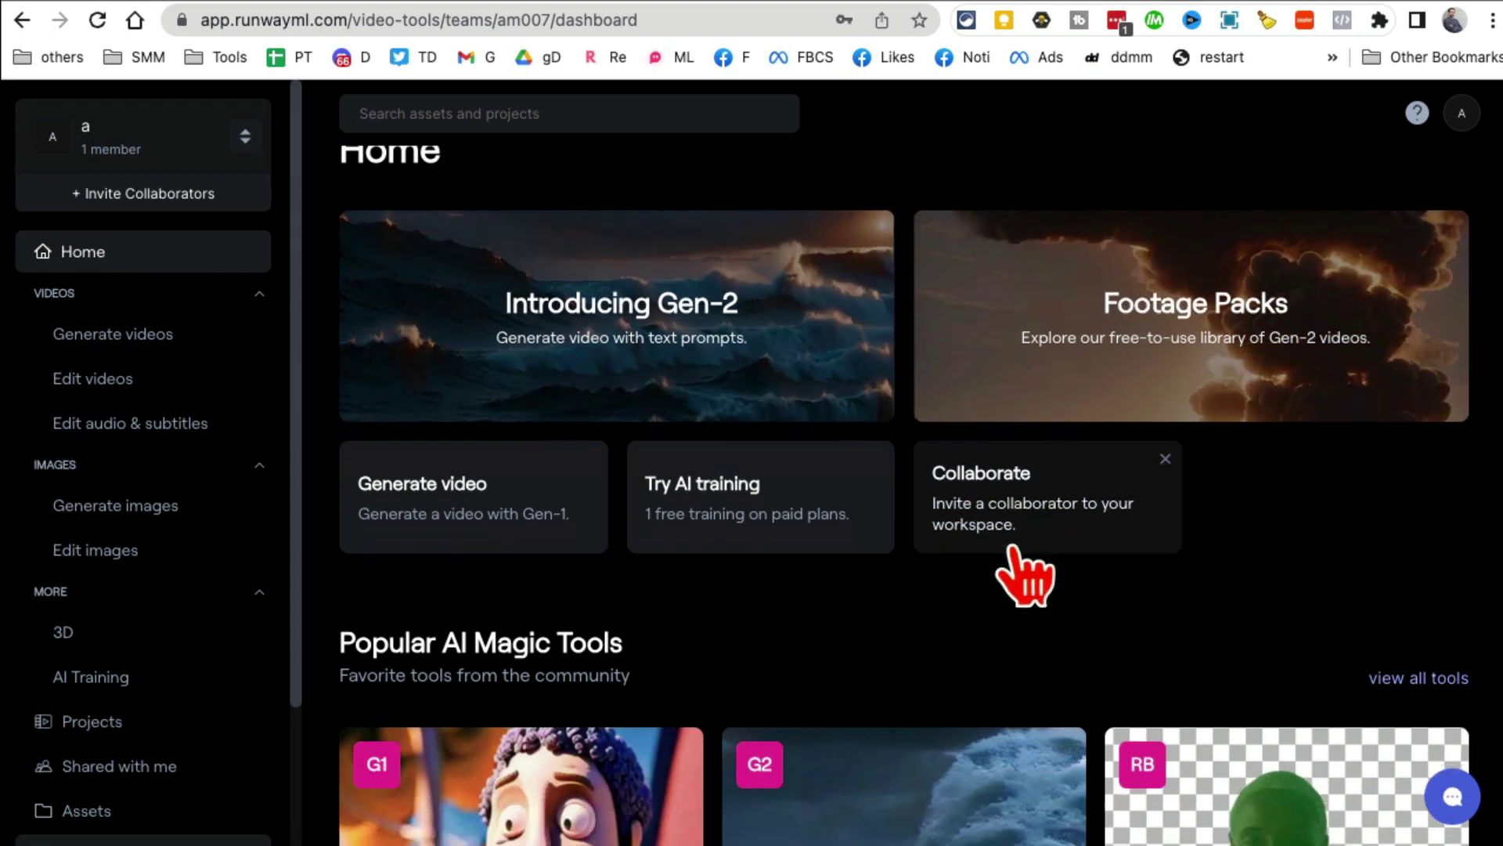
scroll(831, 402, down, 1)
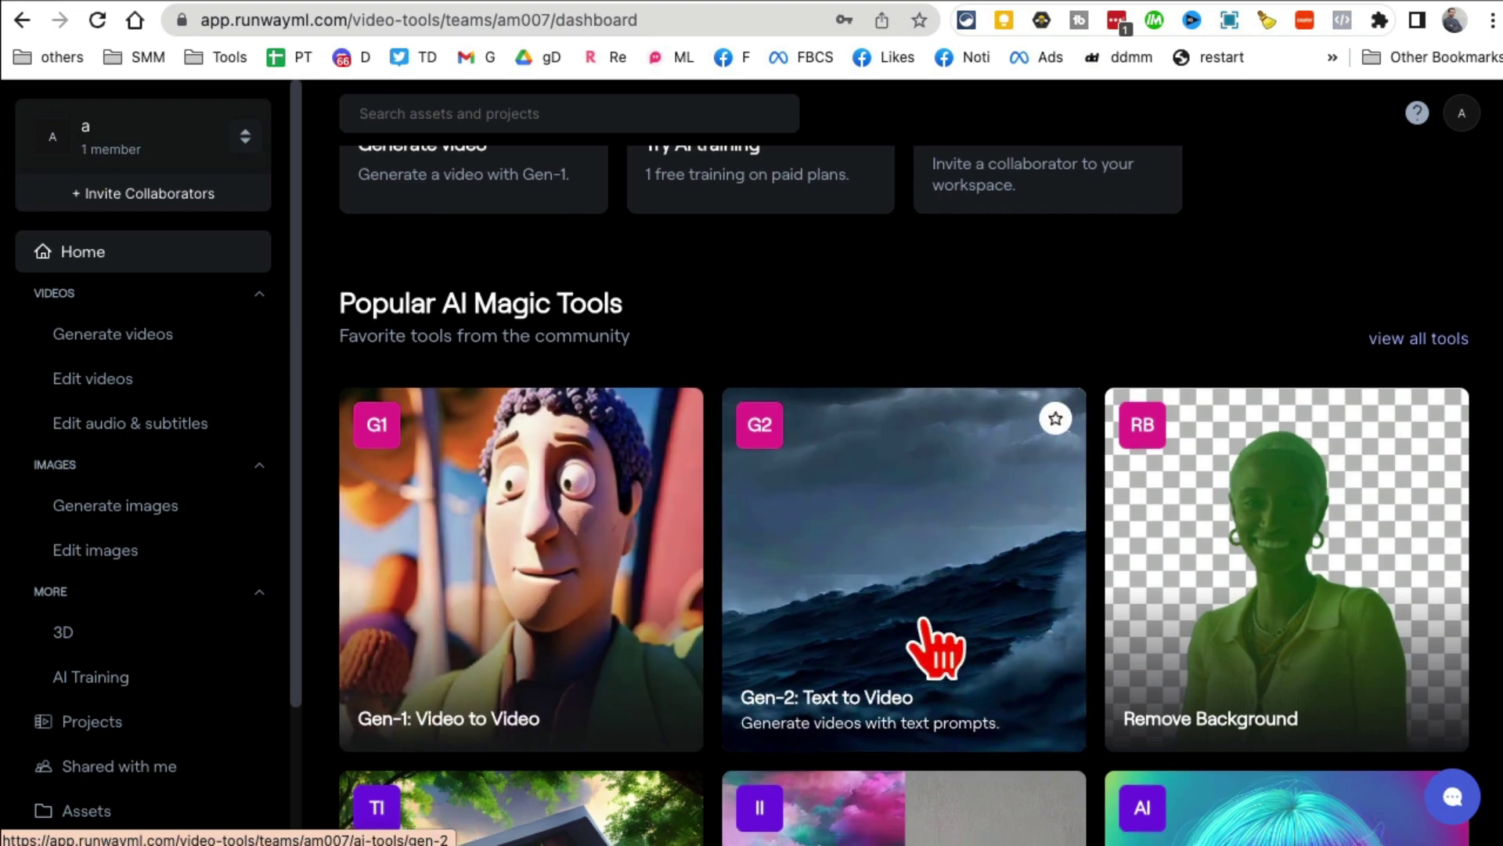
scroll(928, 641, down, 1)
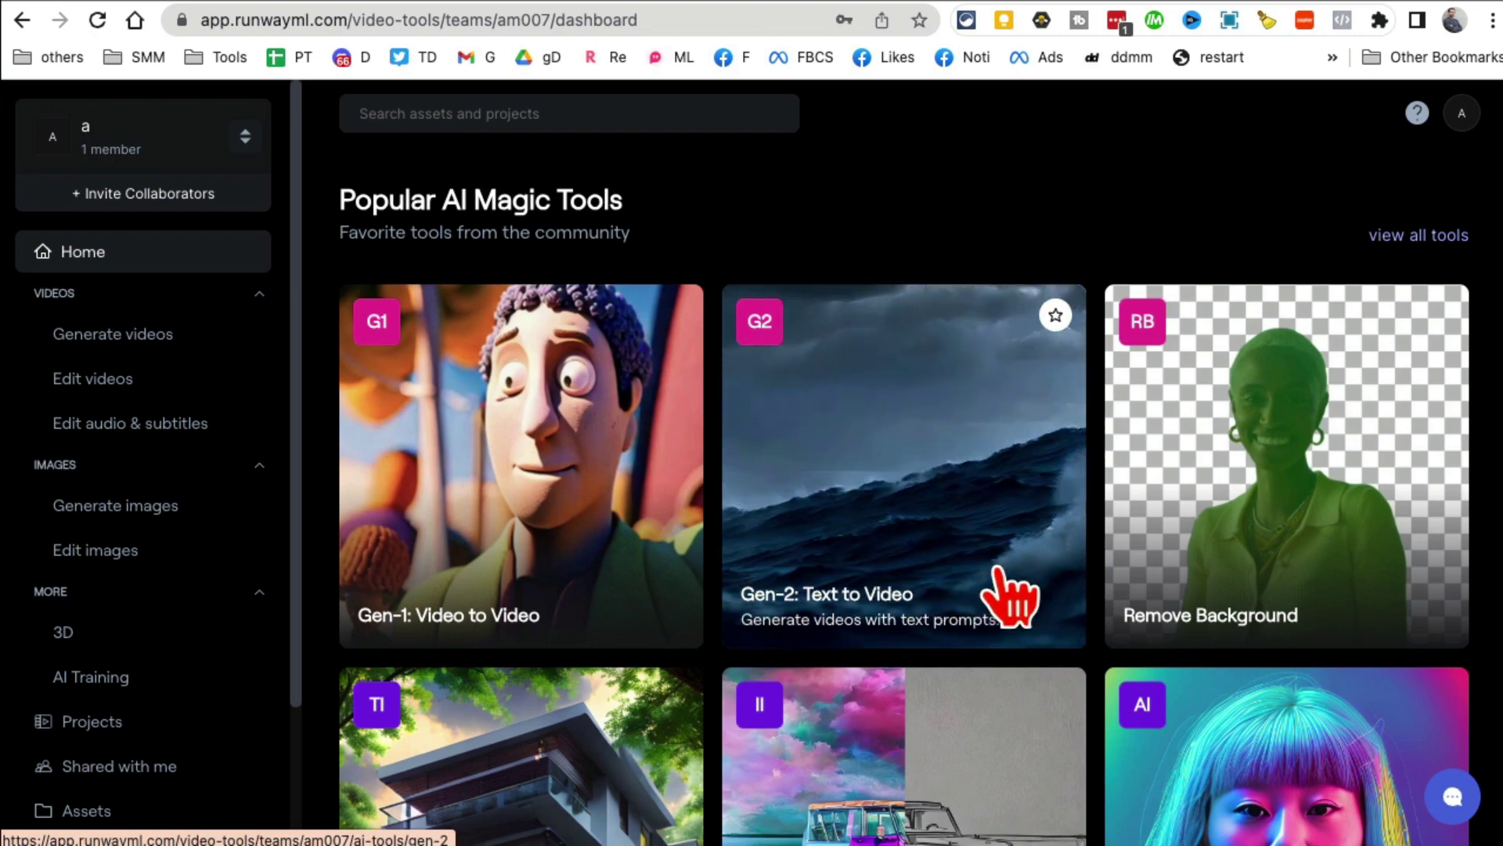
scroll(776, 650, down, 2)
scroll(706, 651, down, 3)
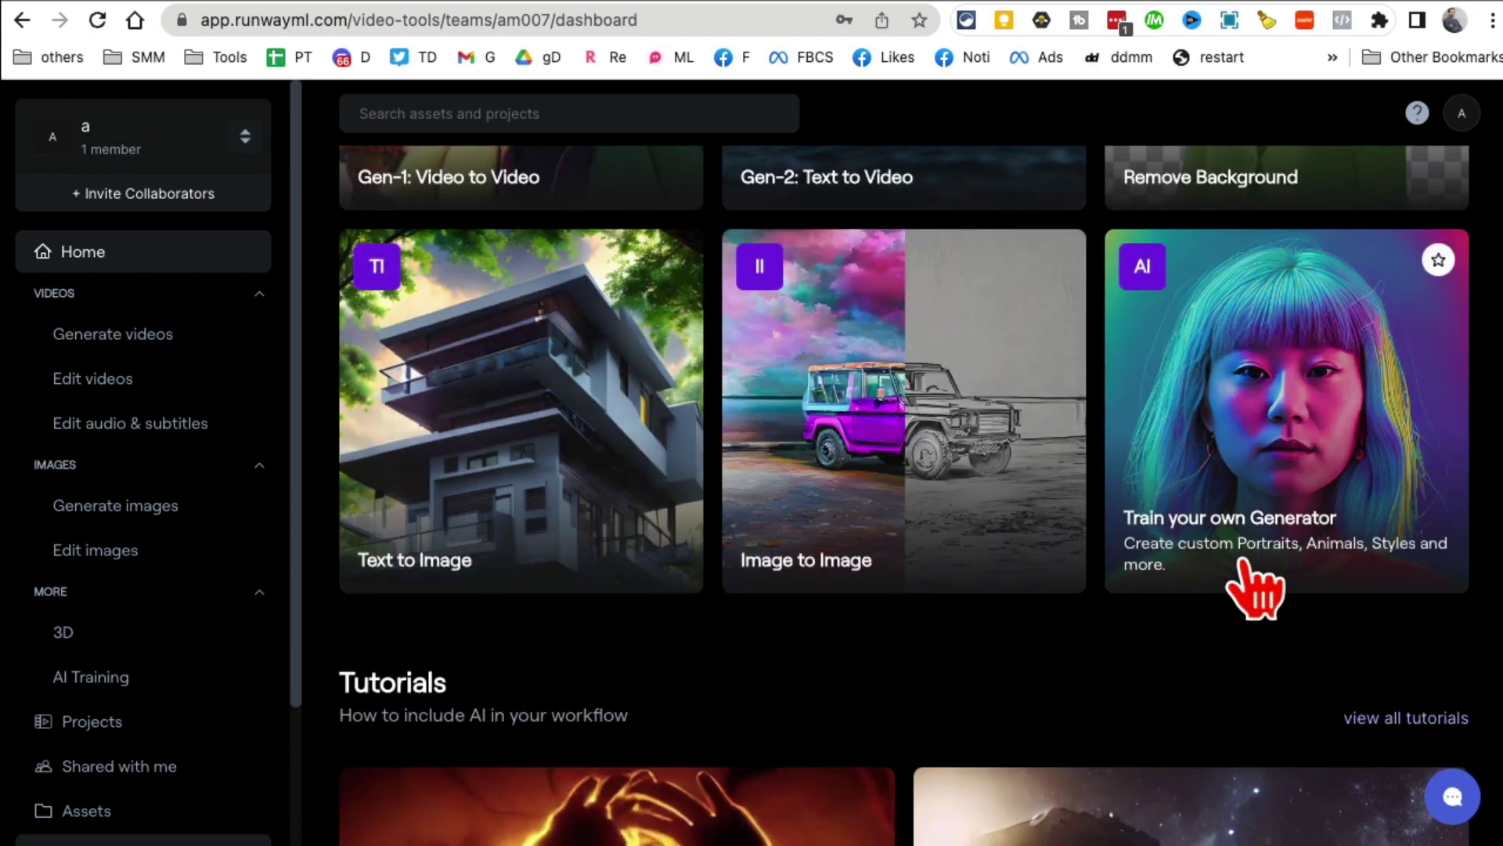
mouse_move(522, 752)
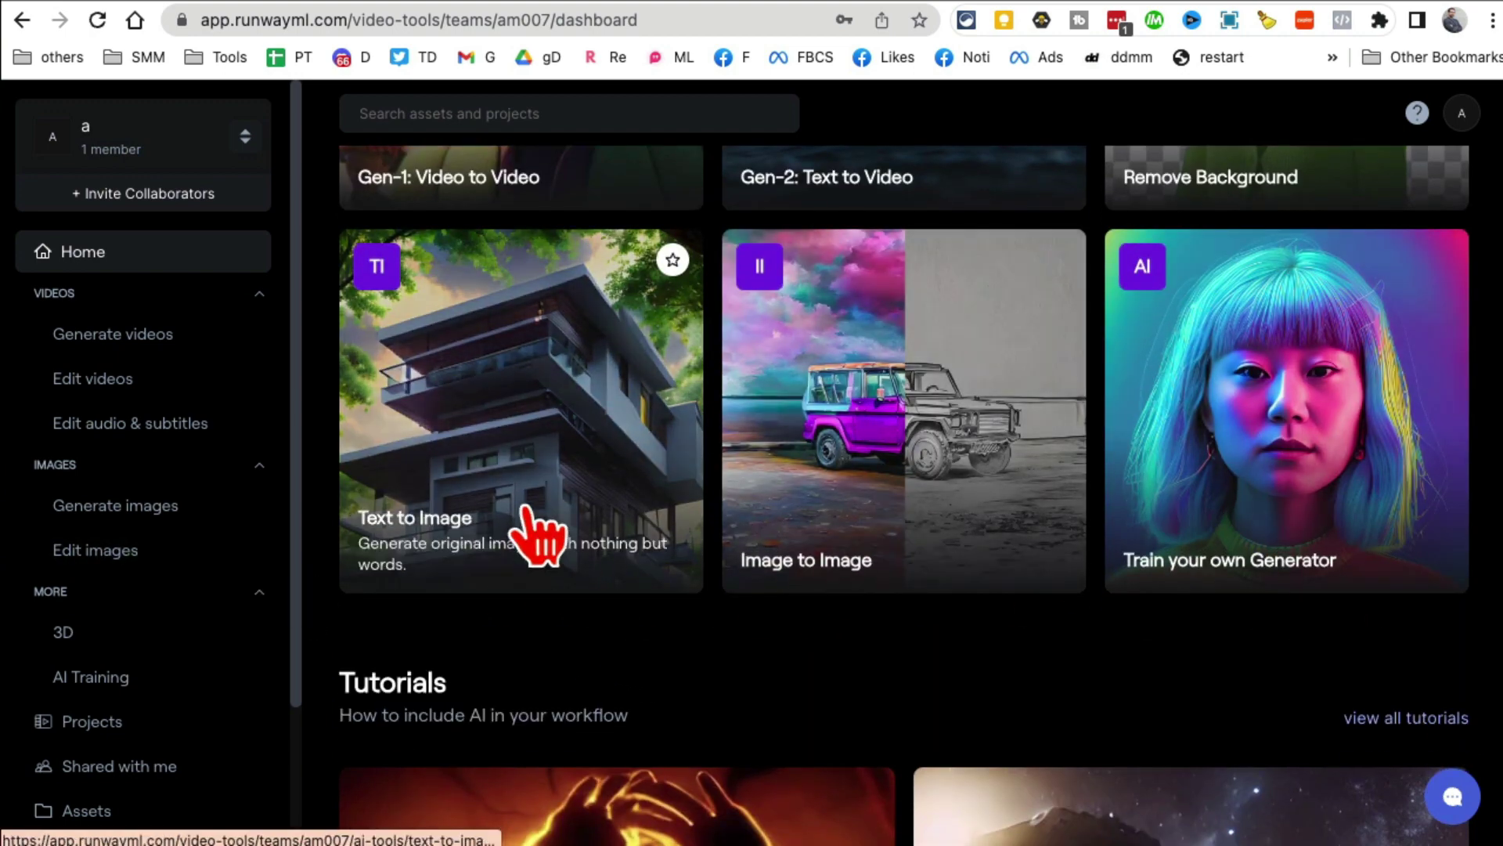
scroll(635, 495, up, 5)
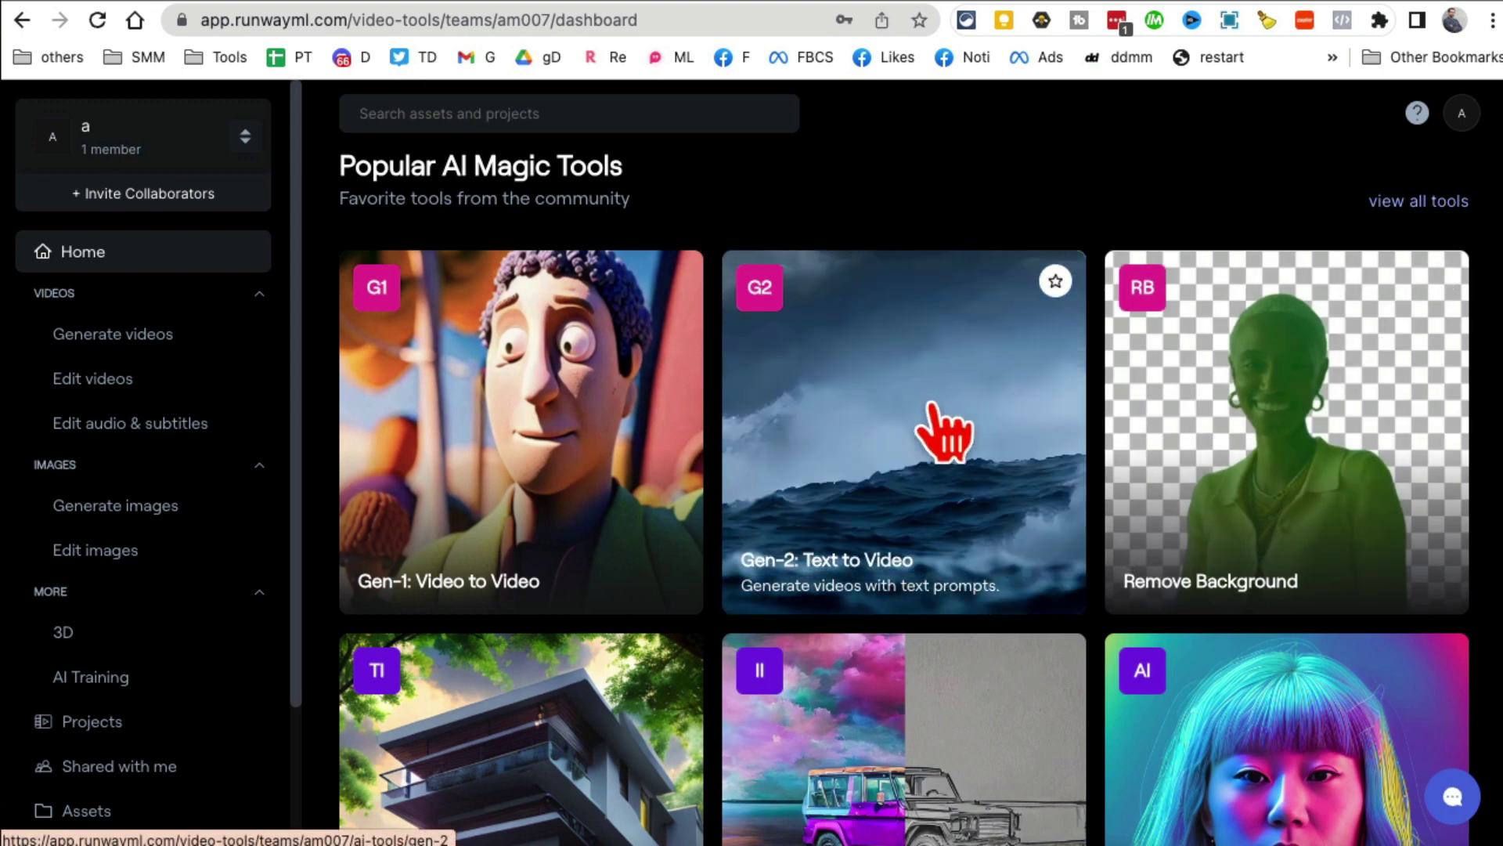
Start Gen-2 Text to Video and load the lion-in-tall-grass gallery prompt.
click(946, 435)
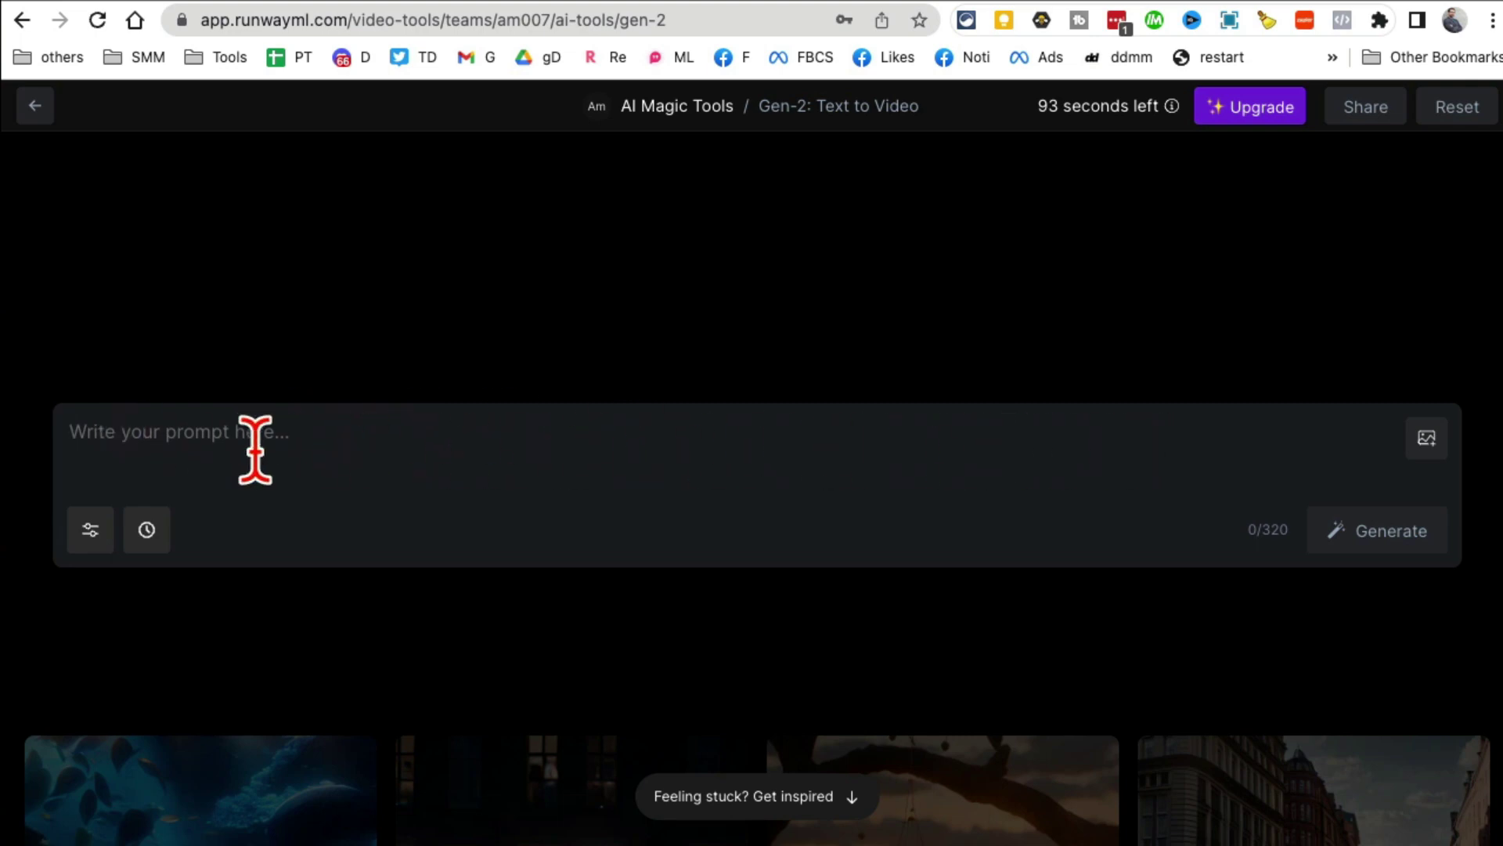
scroll(752, 411, down, 2)
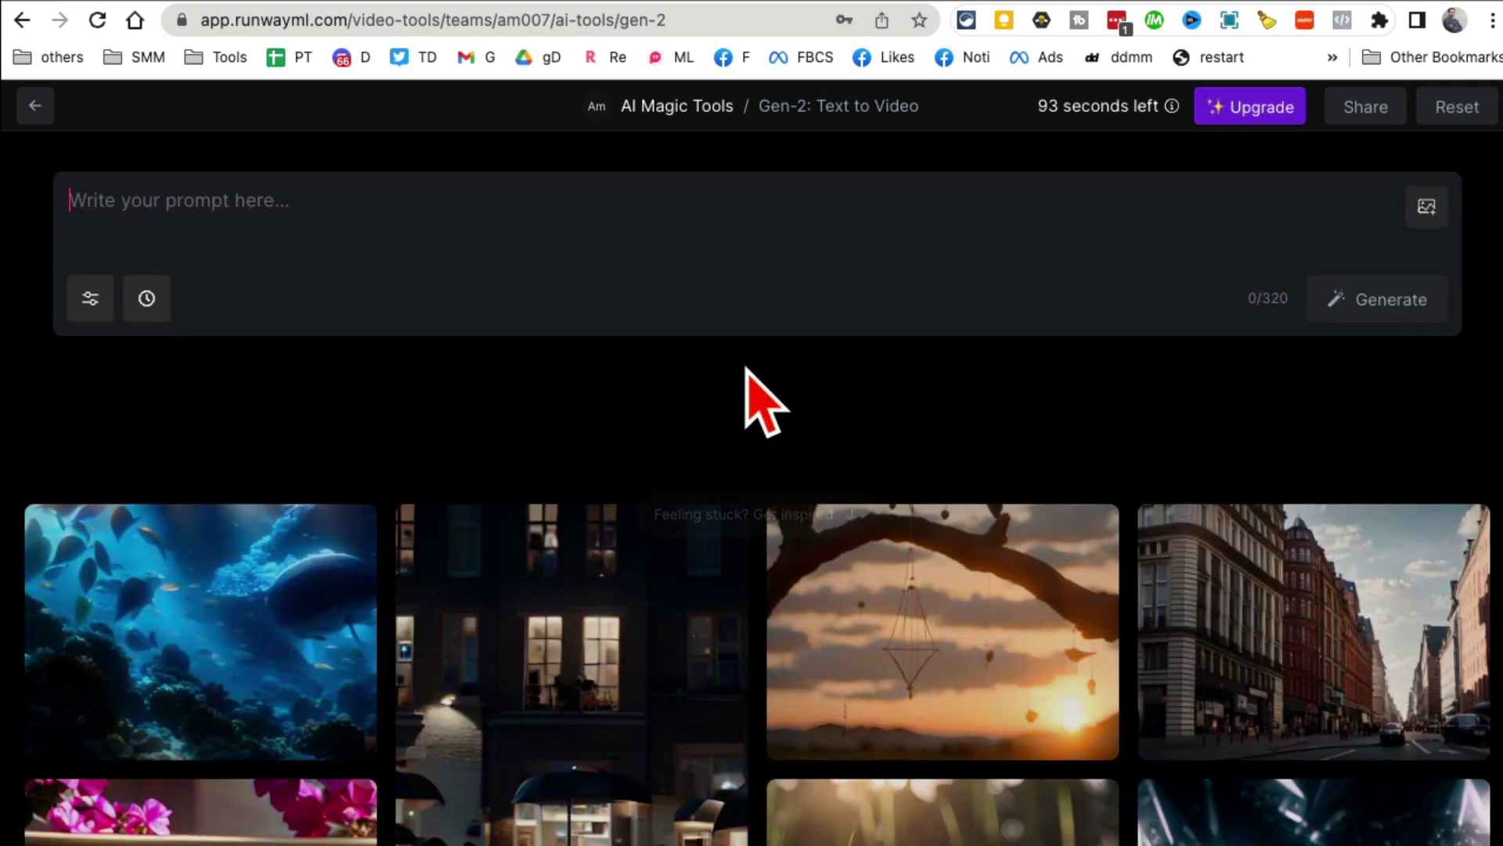
click(106, 315)
click(279, 230)
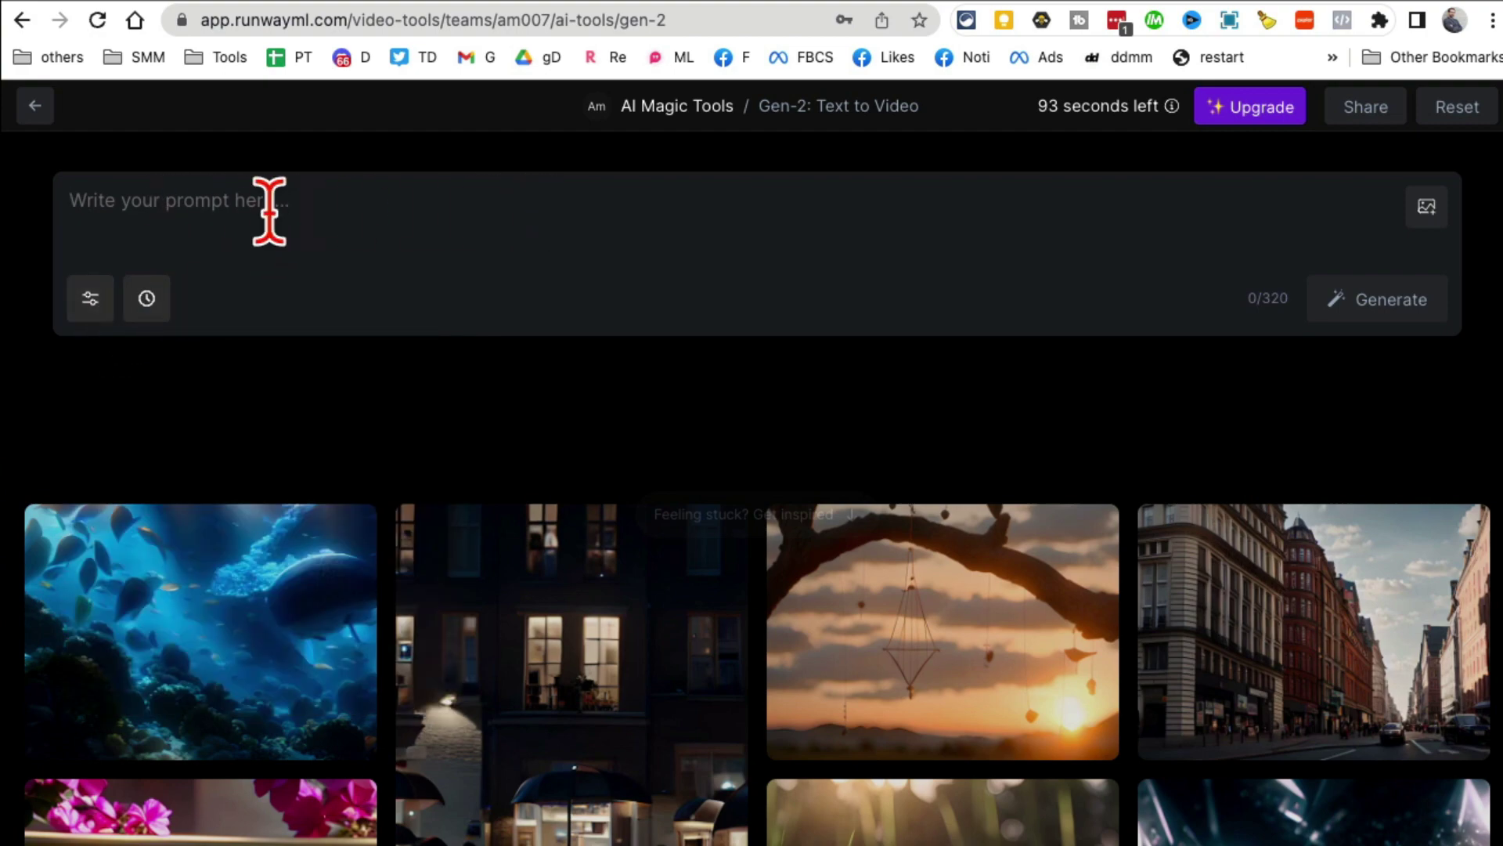
scroll(474, 404, down, 2)
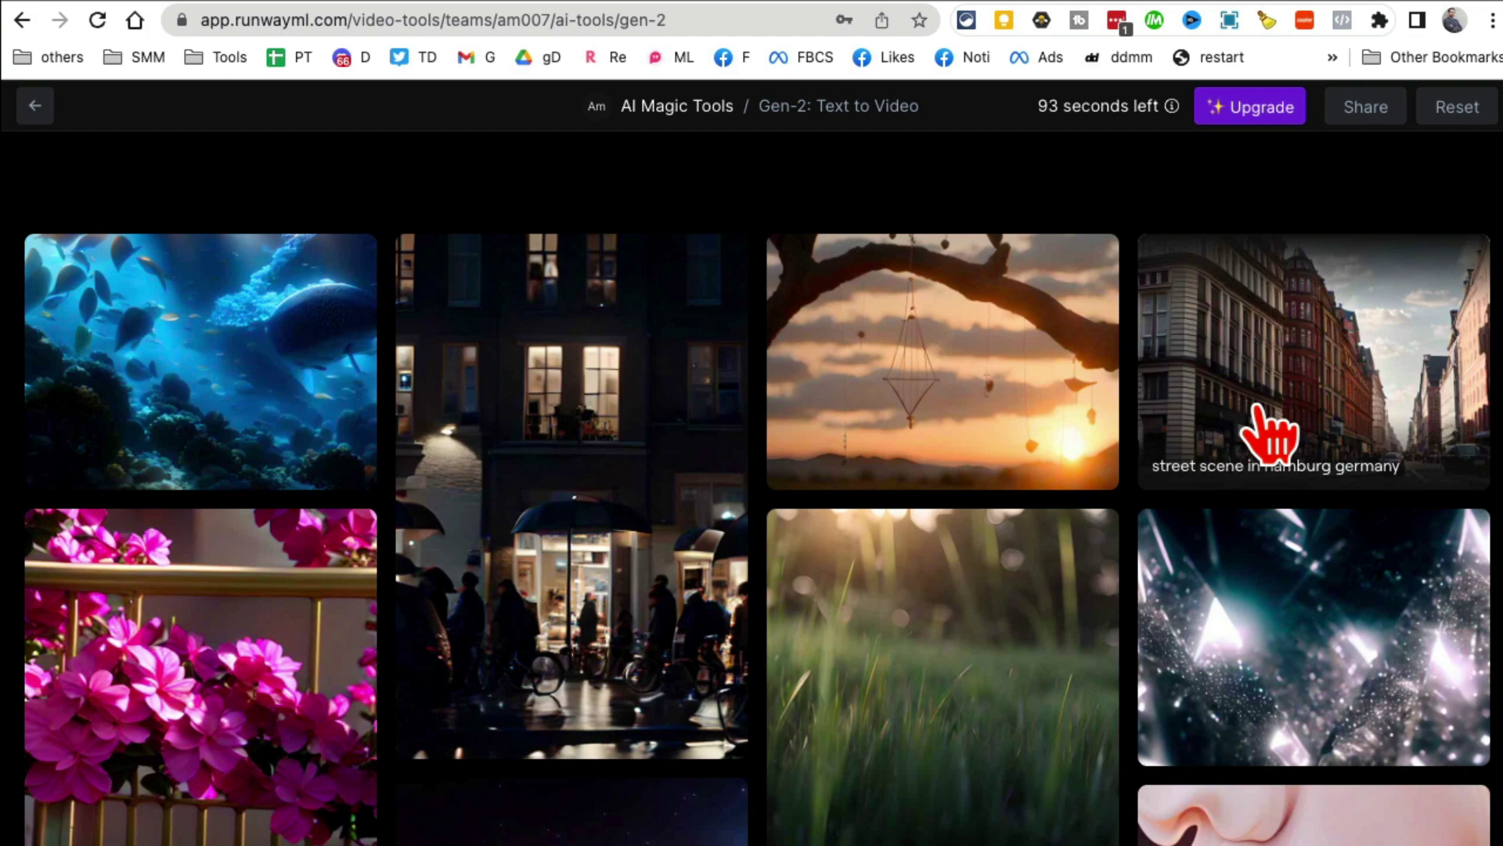
scroll(1044, 587, down, 1)
scroll(729, 571, down, 2)
scroll(728, 572, down, 1)
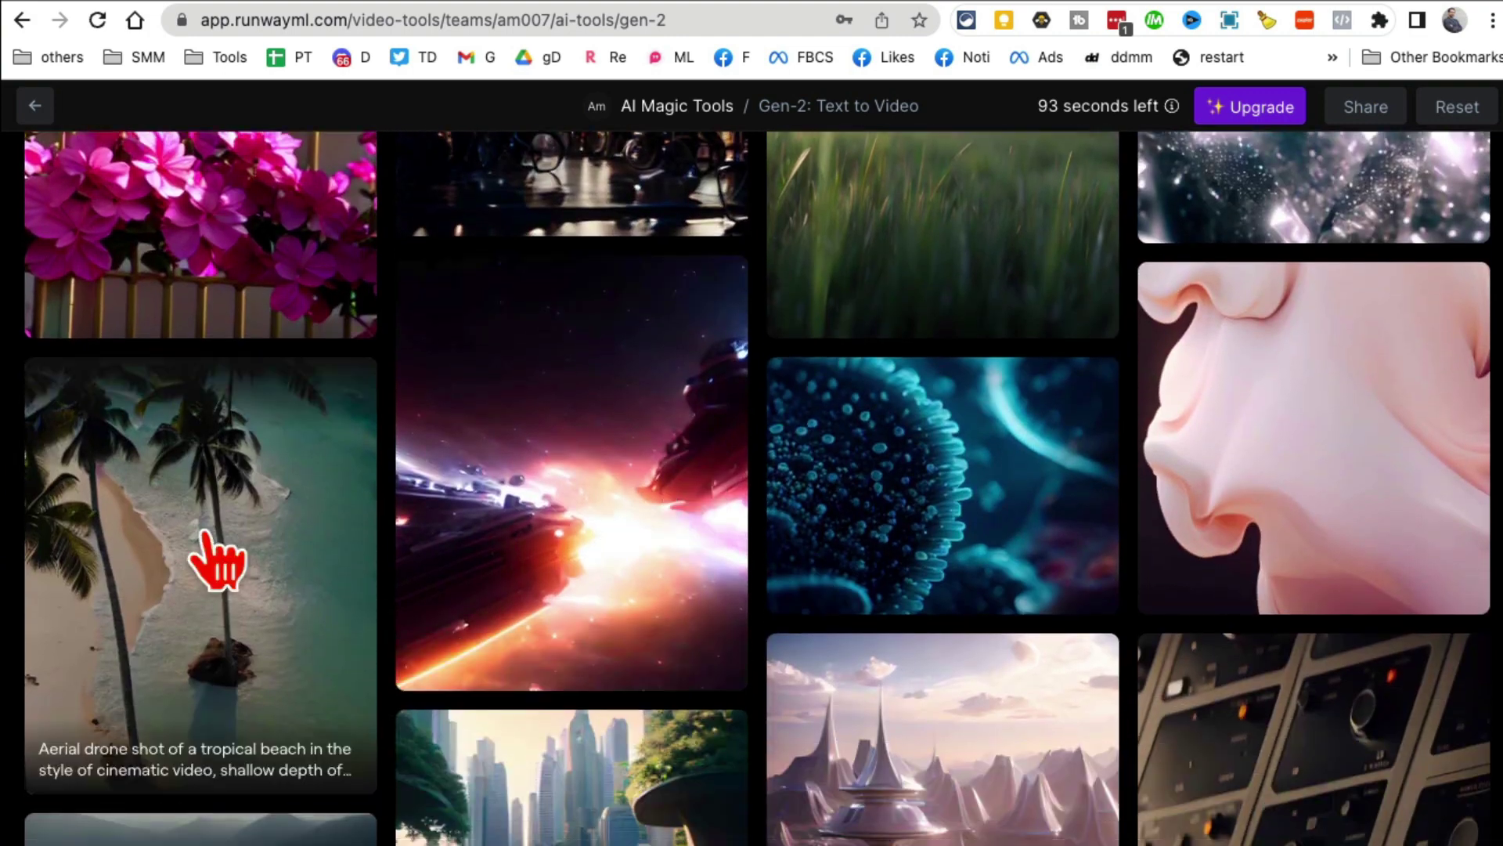
scroll(219, 553, down, 3)
scroll(964, 531, down, 3)
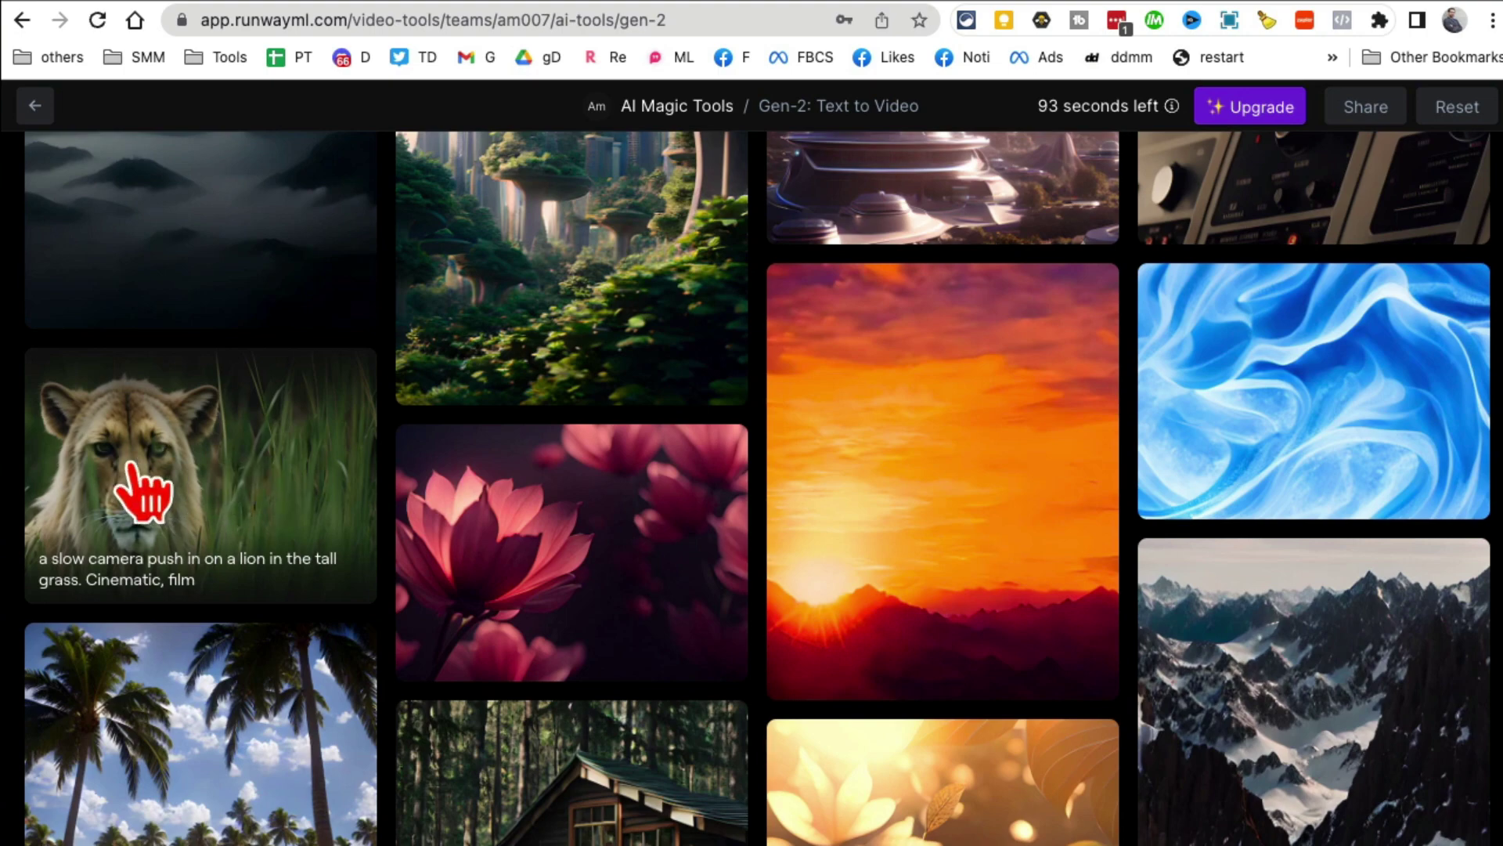
click(245, 494)
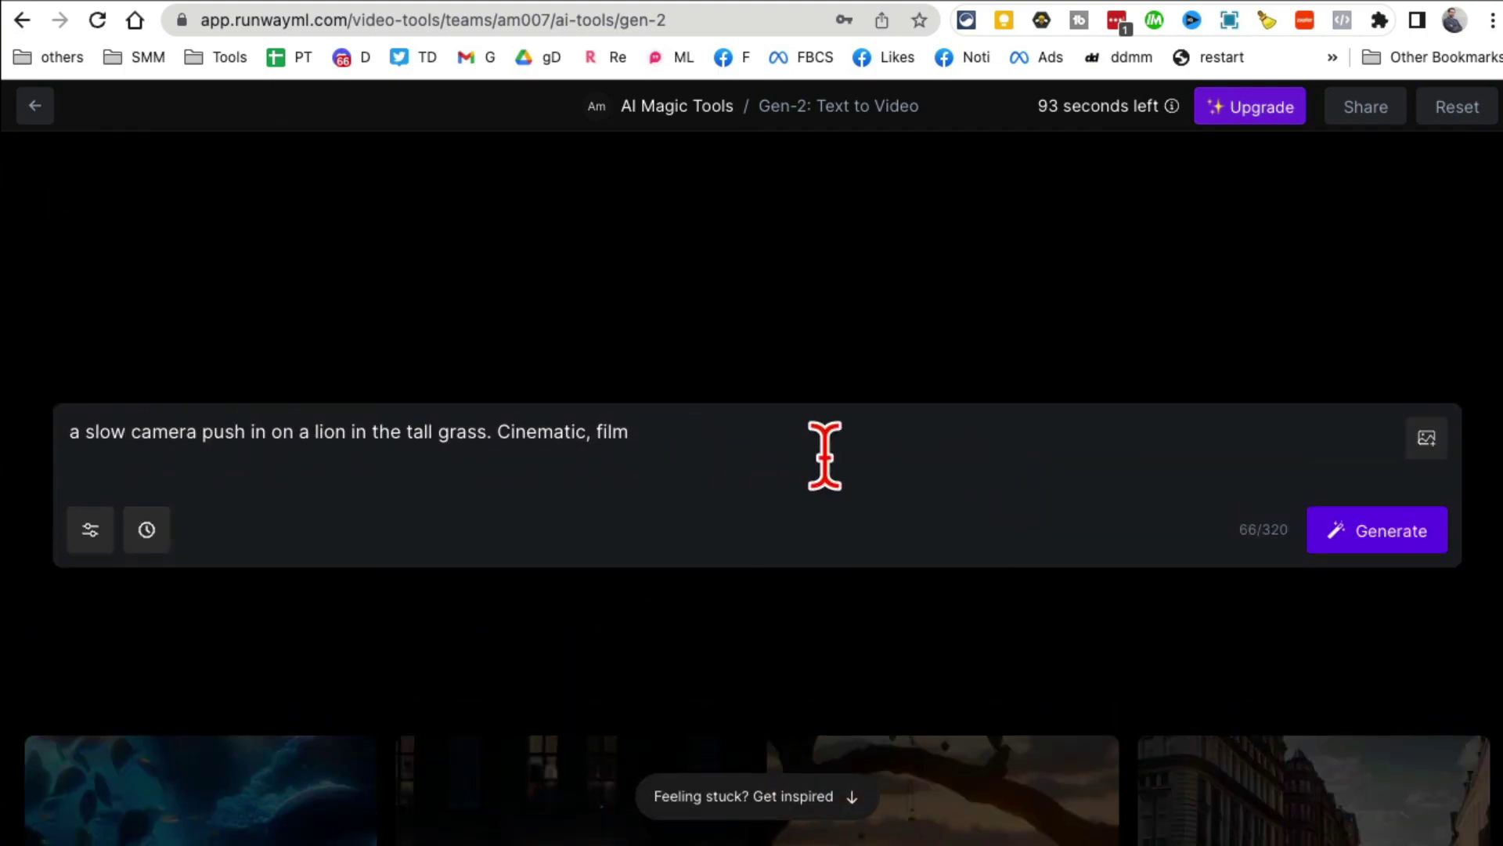
scroll(838, 487, down, 5)
scroll(763, 458, up, 5)
Clear the lion prompt from the Gen-2 prompt box.
triple_click(703, 441)
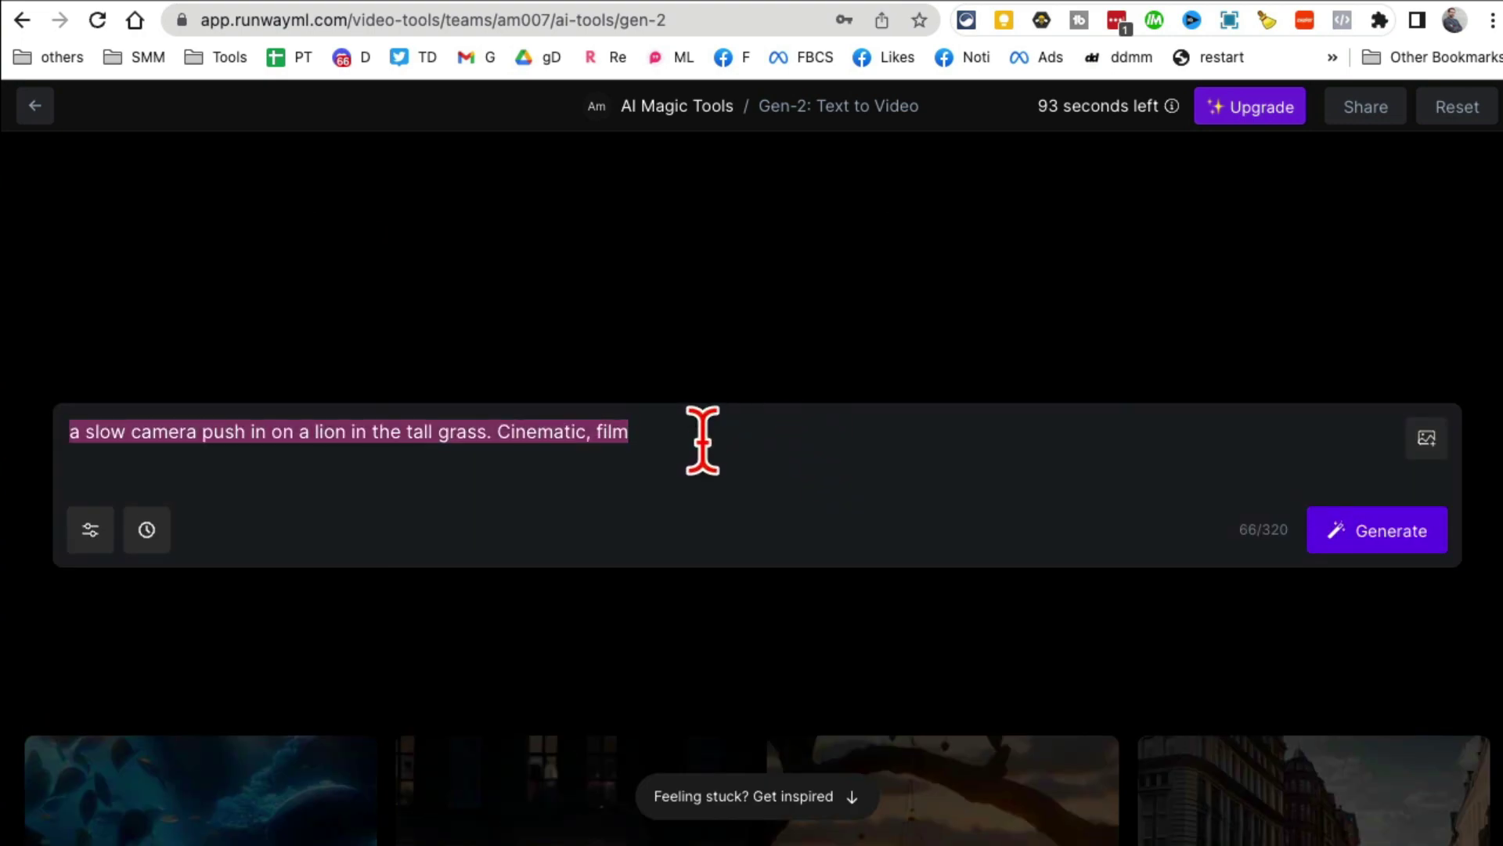
key(BackSpace)
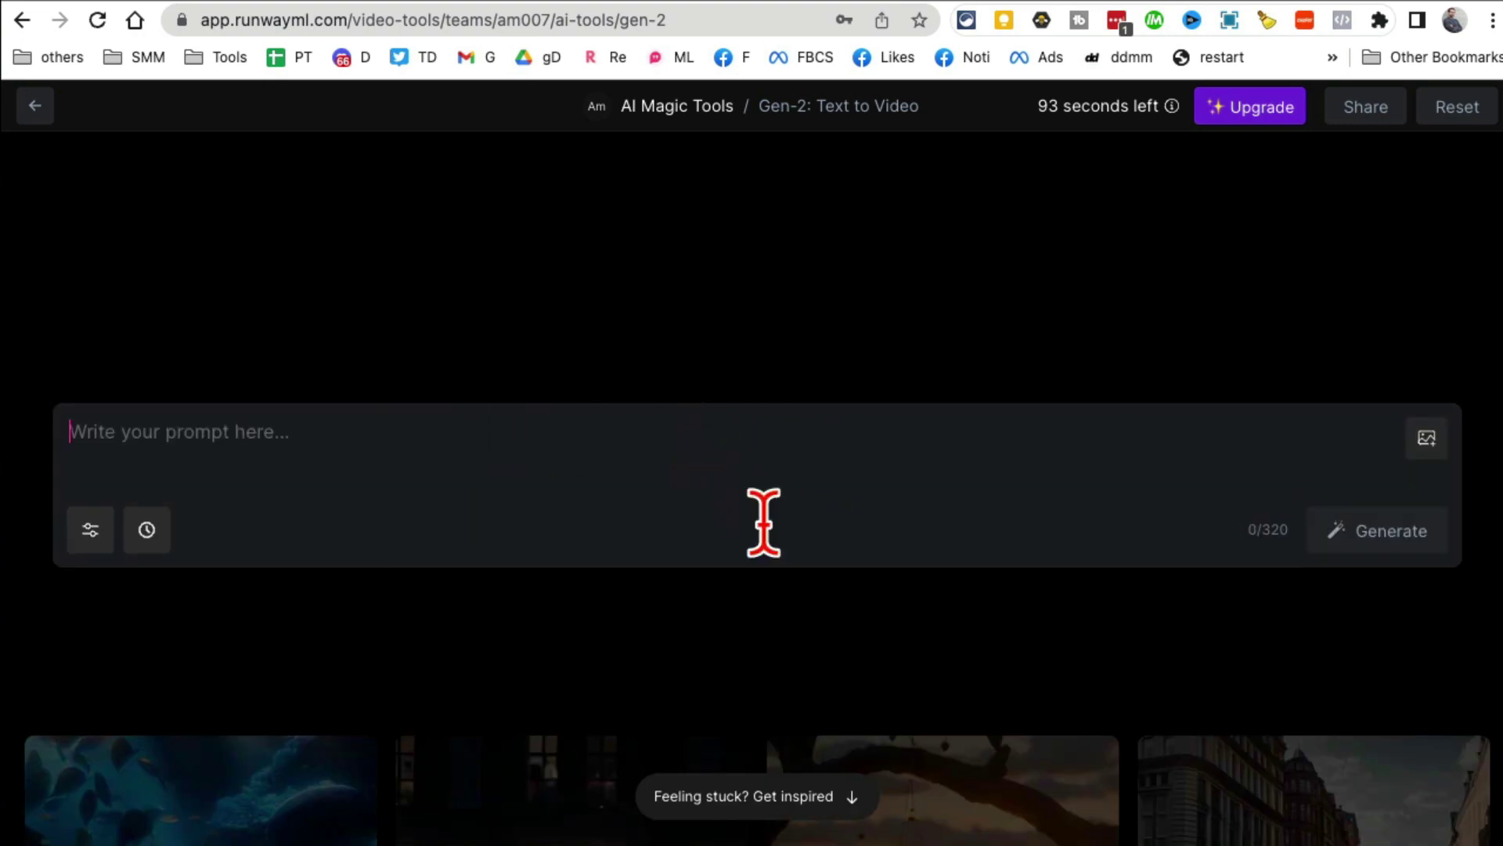
scroll(765, 520, down, 4)
scroll(997, 621, down, 2)
scroll(998, 622, down, 2)
scroll(1001, 623, down, 3)
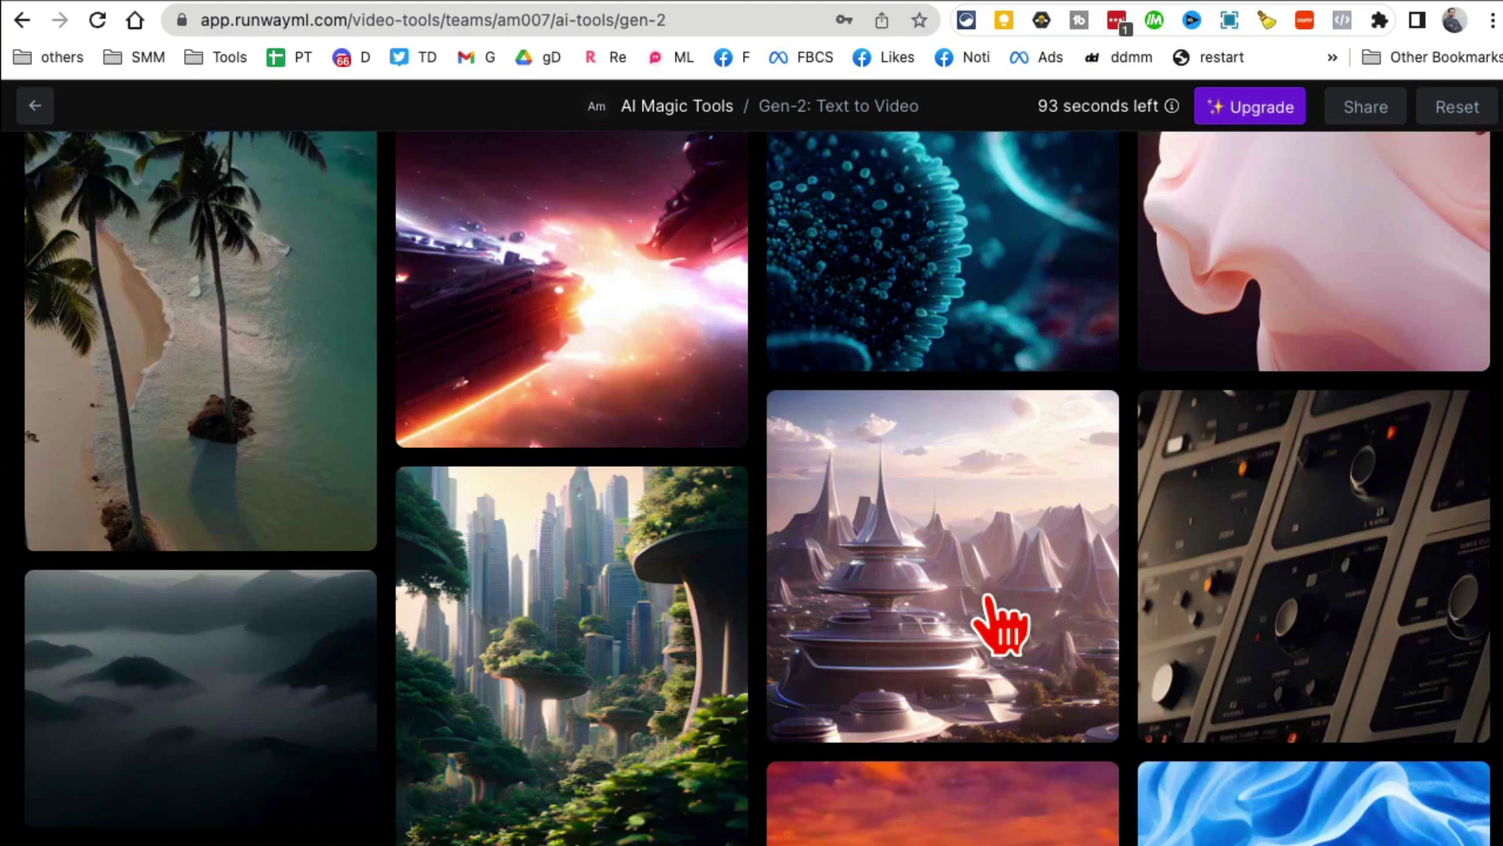
scroll(1001, 622, down, 1)
scroll(1215, 639, down, 5)
scroll(1230, 658, down, 3)
scroll(1229, 658, down, 2)
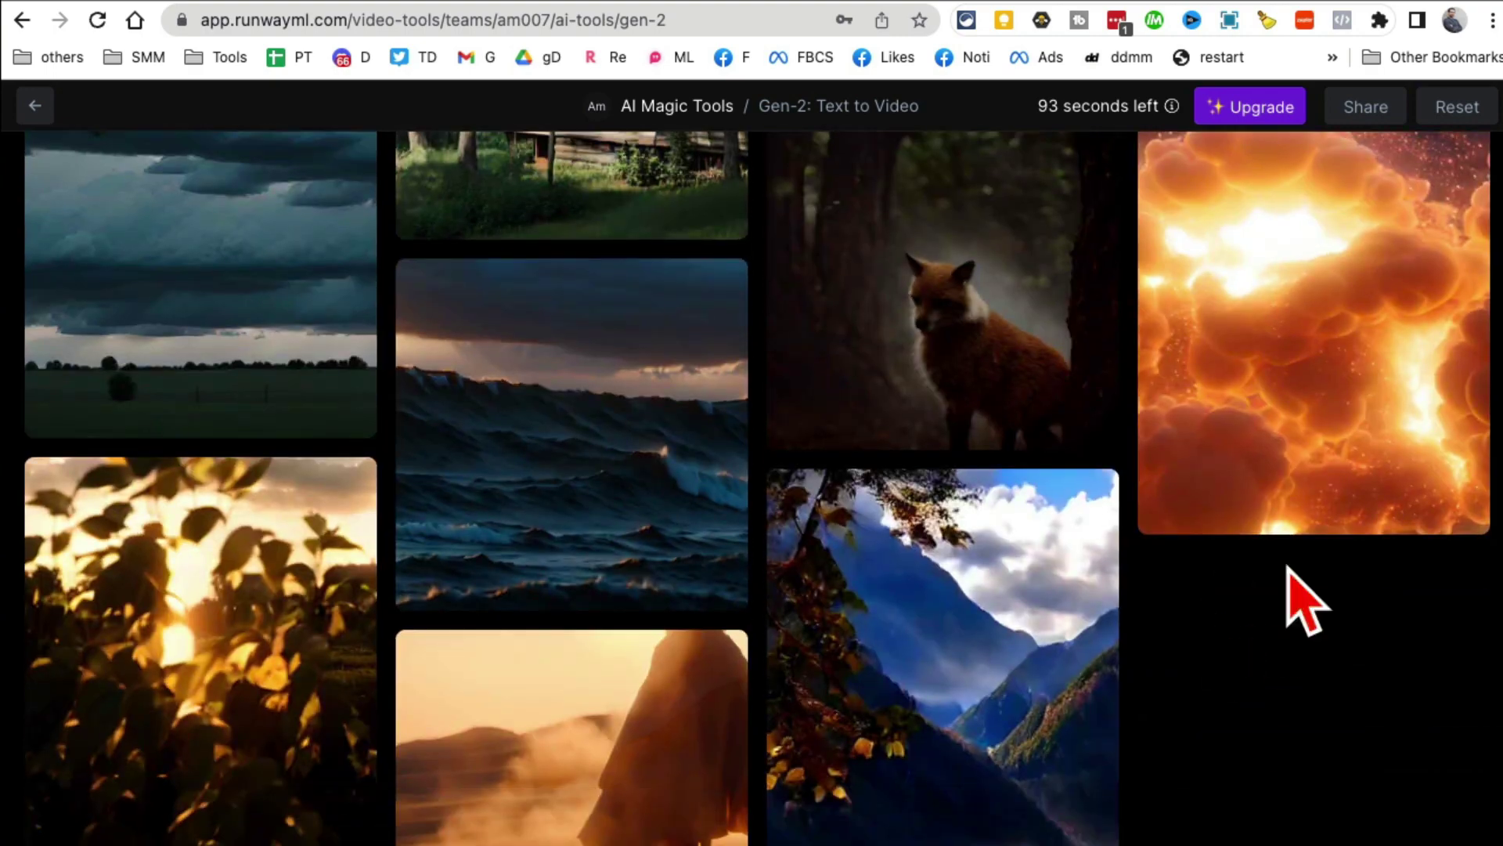
scroll(1034, 520, down, 1)
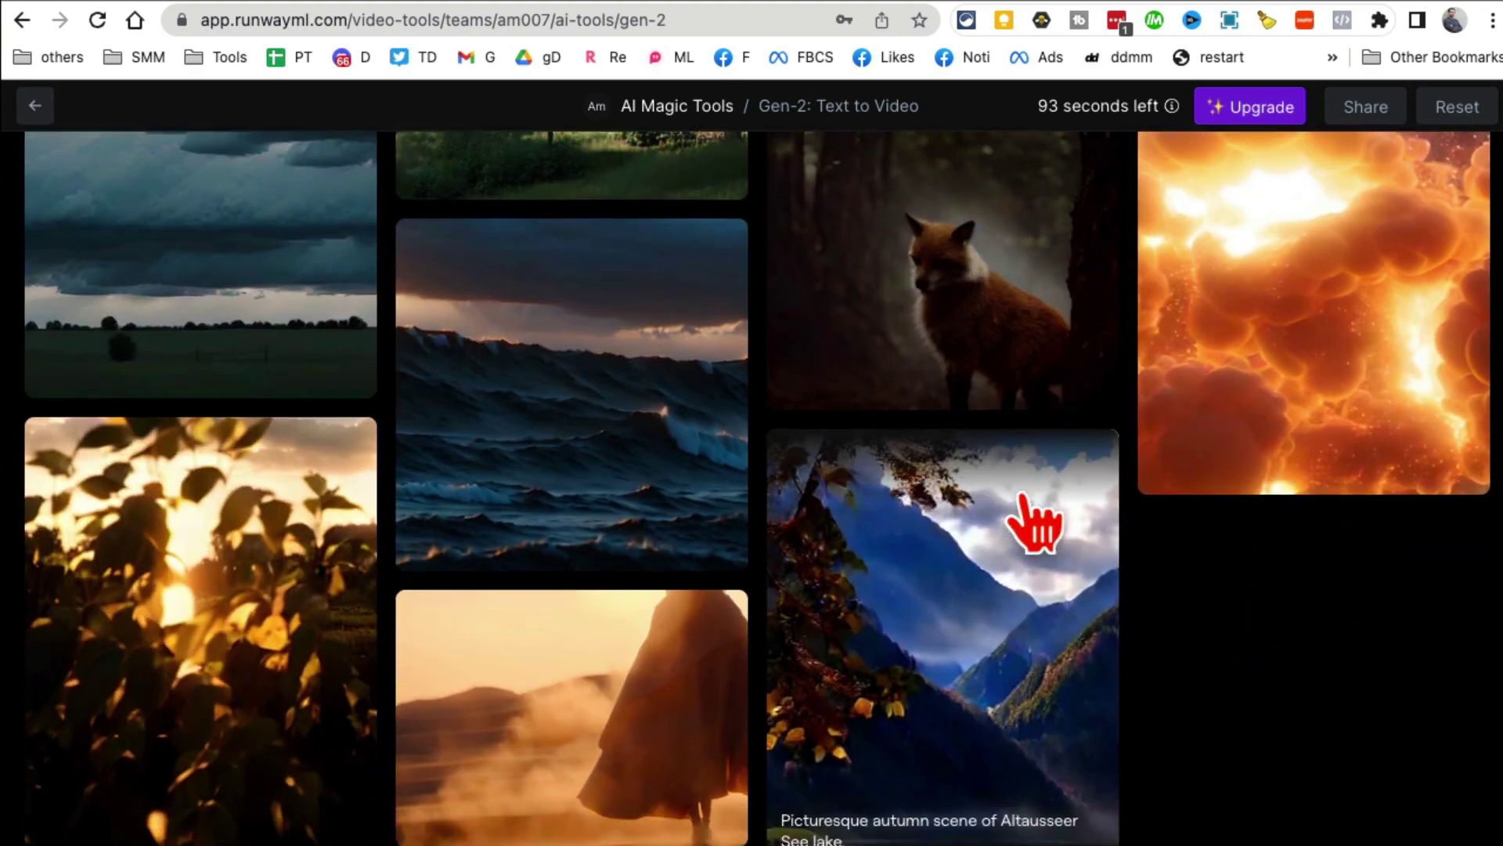
scroll(967, 521, down, 3)
scroll(998, 517, down, 3)
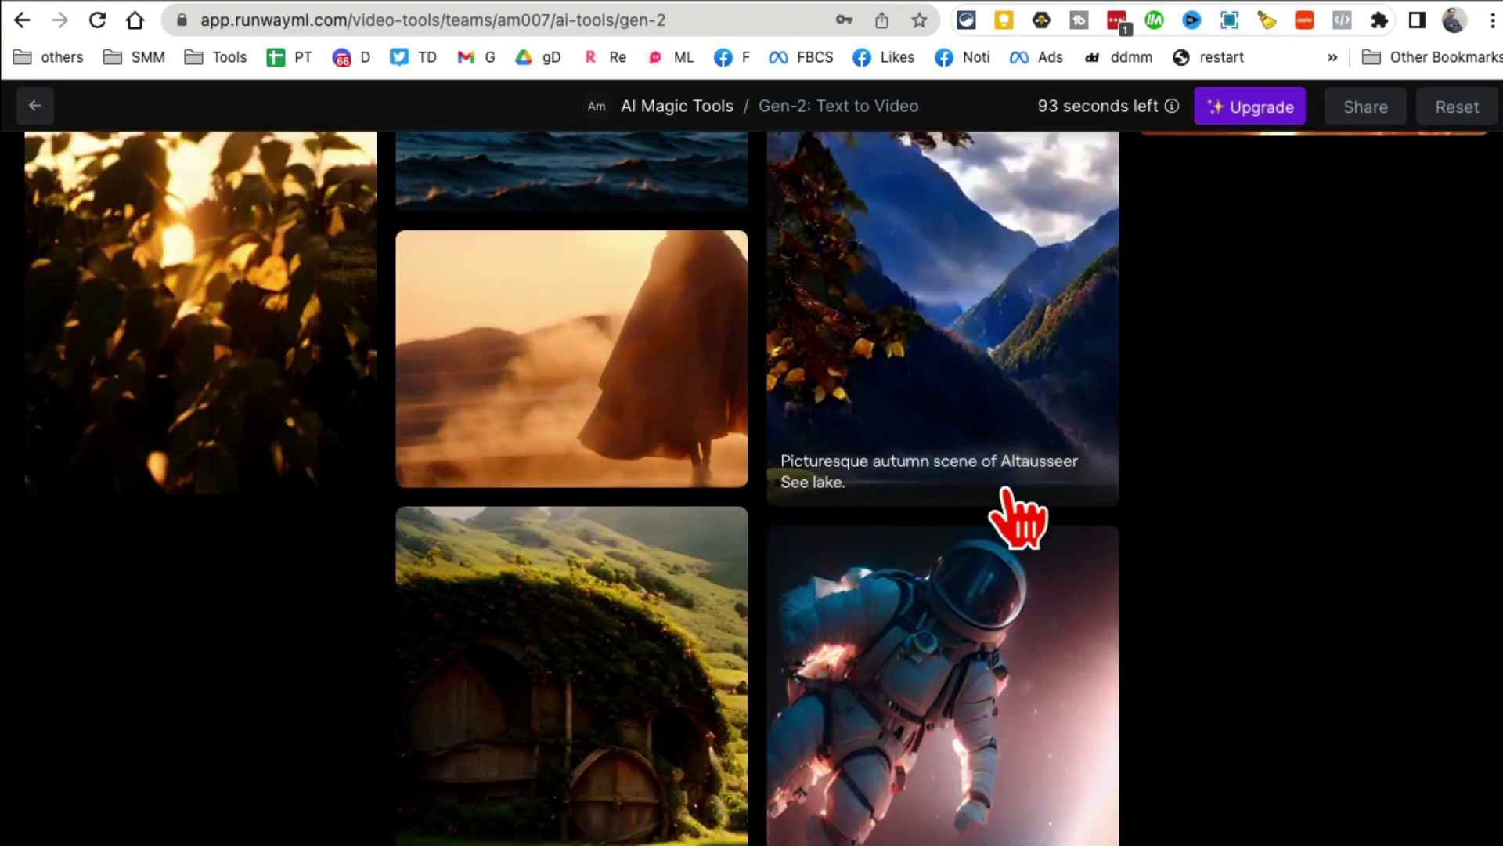
scroll(1018, 513, down, 3)
scroll(970, 528, down, 10)
scroll(1072, 561, up, 6)
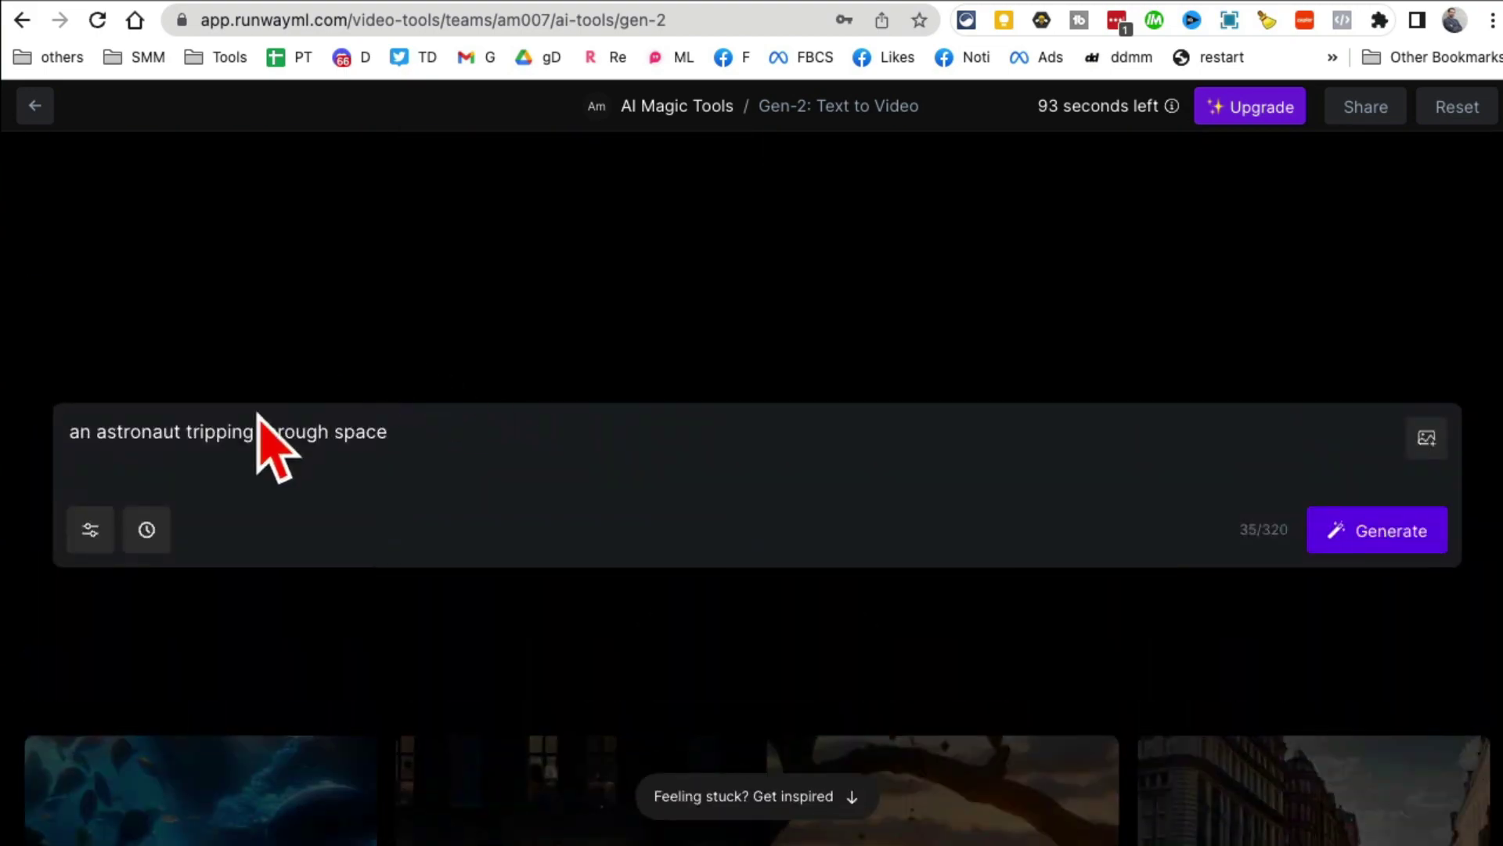
Replace the prompt with 'happy dog in the rain' and generate the video.
triple_click(463, 437)
text(happy dog in the rain)
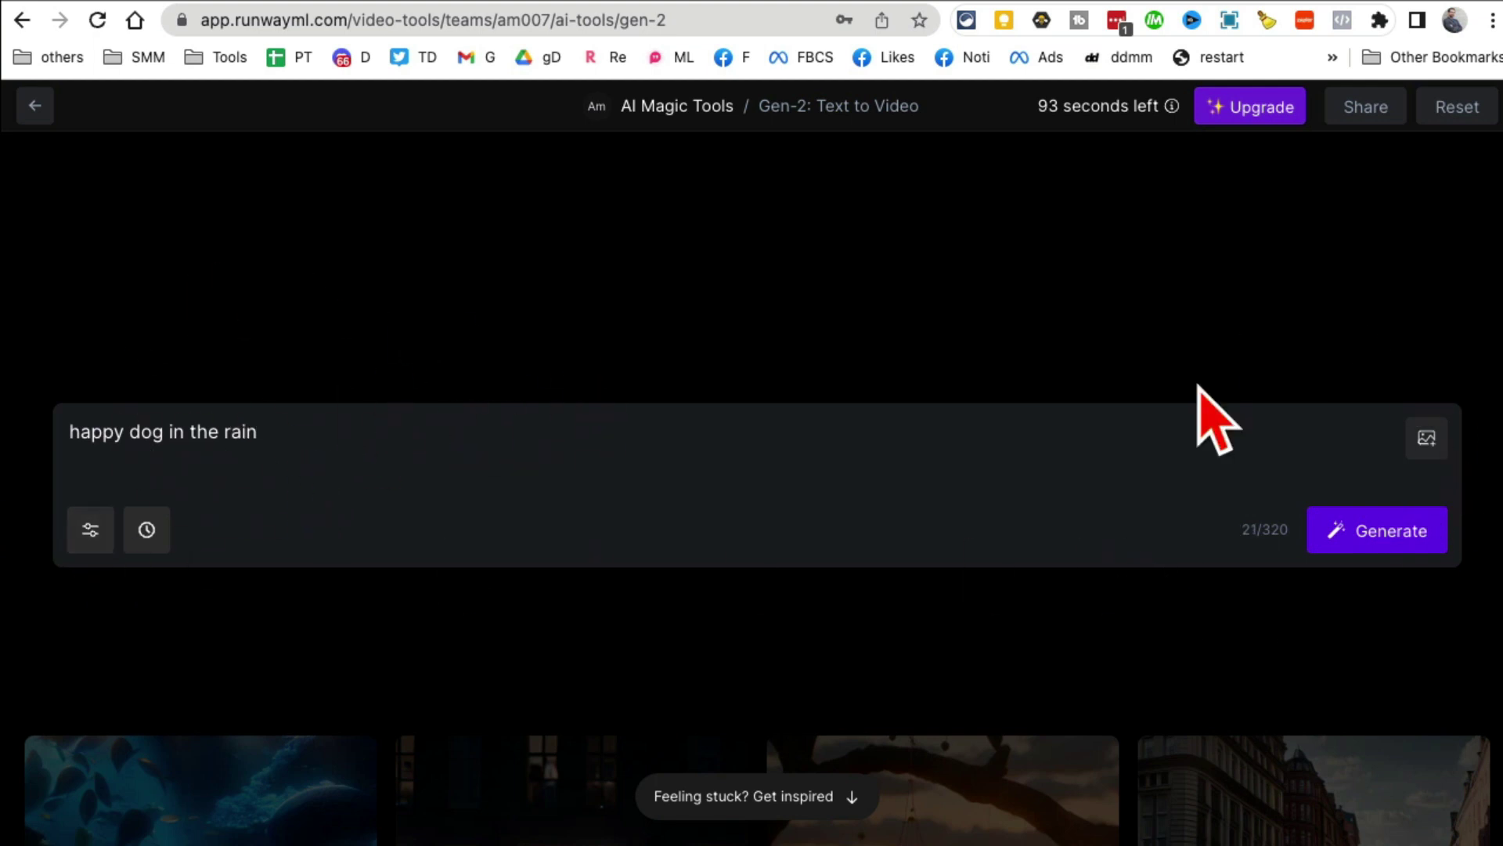
click(1338, 538)
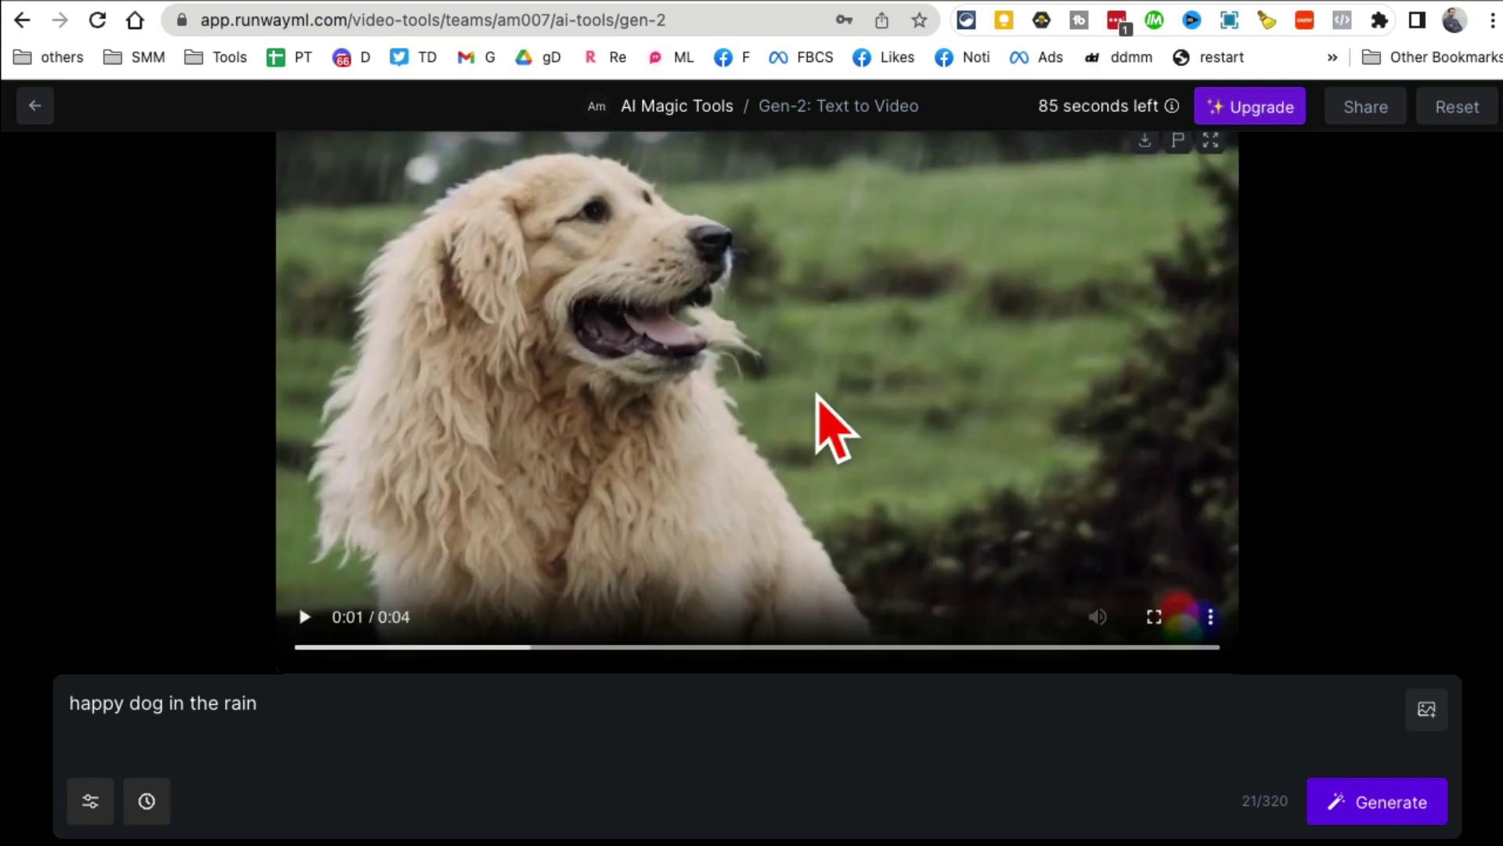
Play the happy dog clip through to 0:04.
click(305, 618)
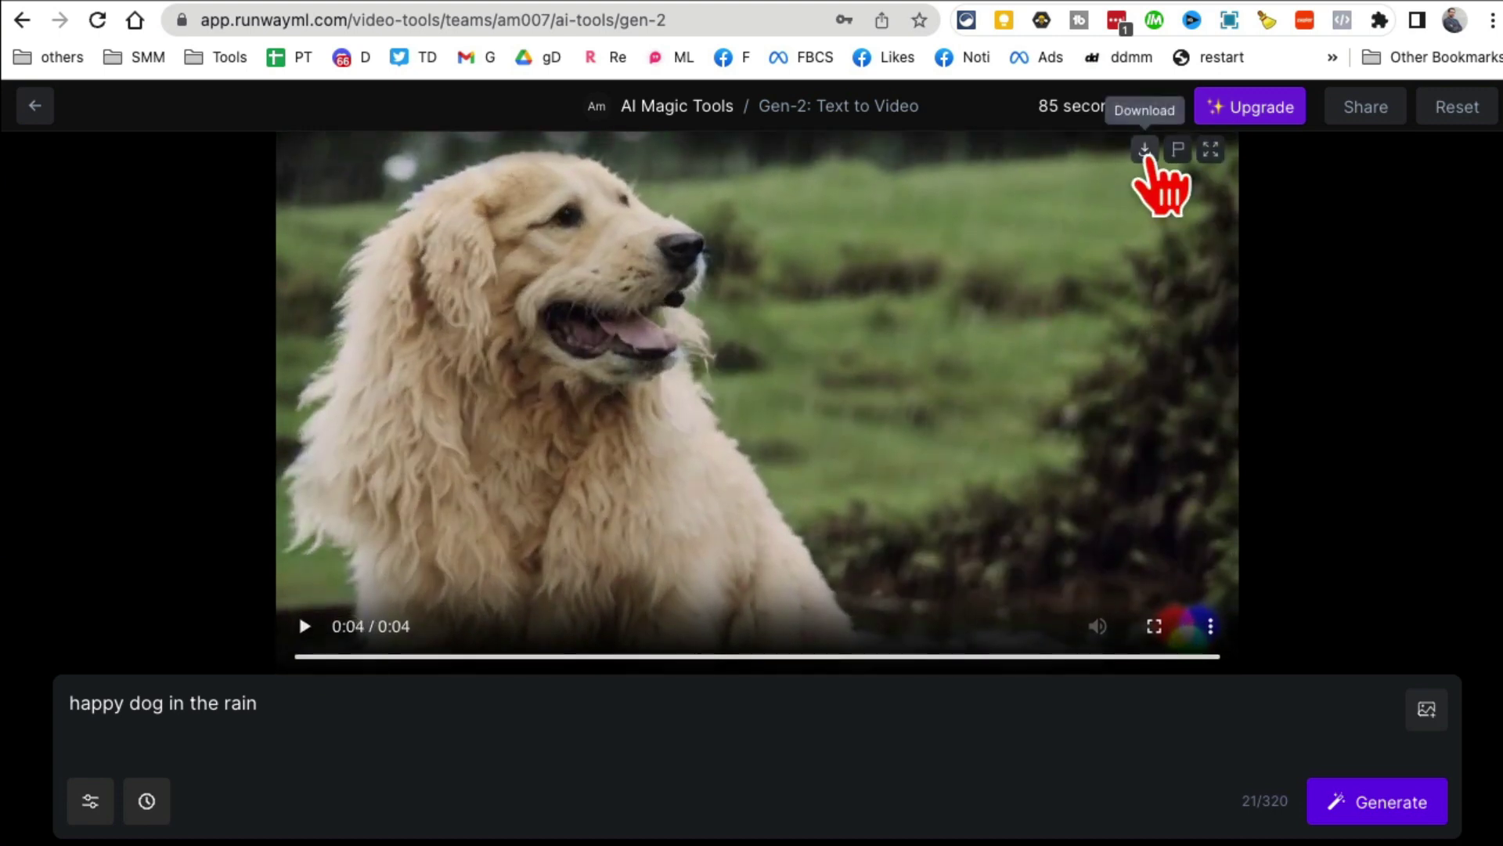
scroll(919, 493, down, 2)
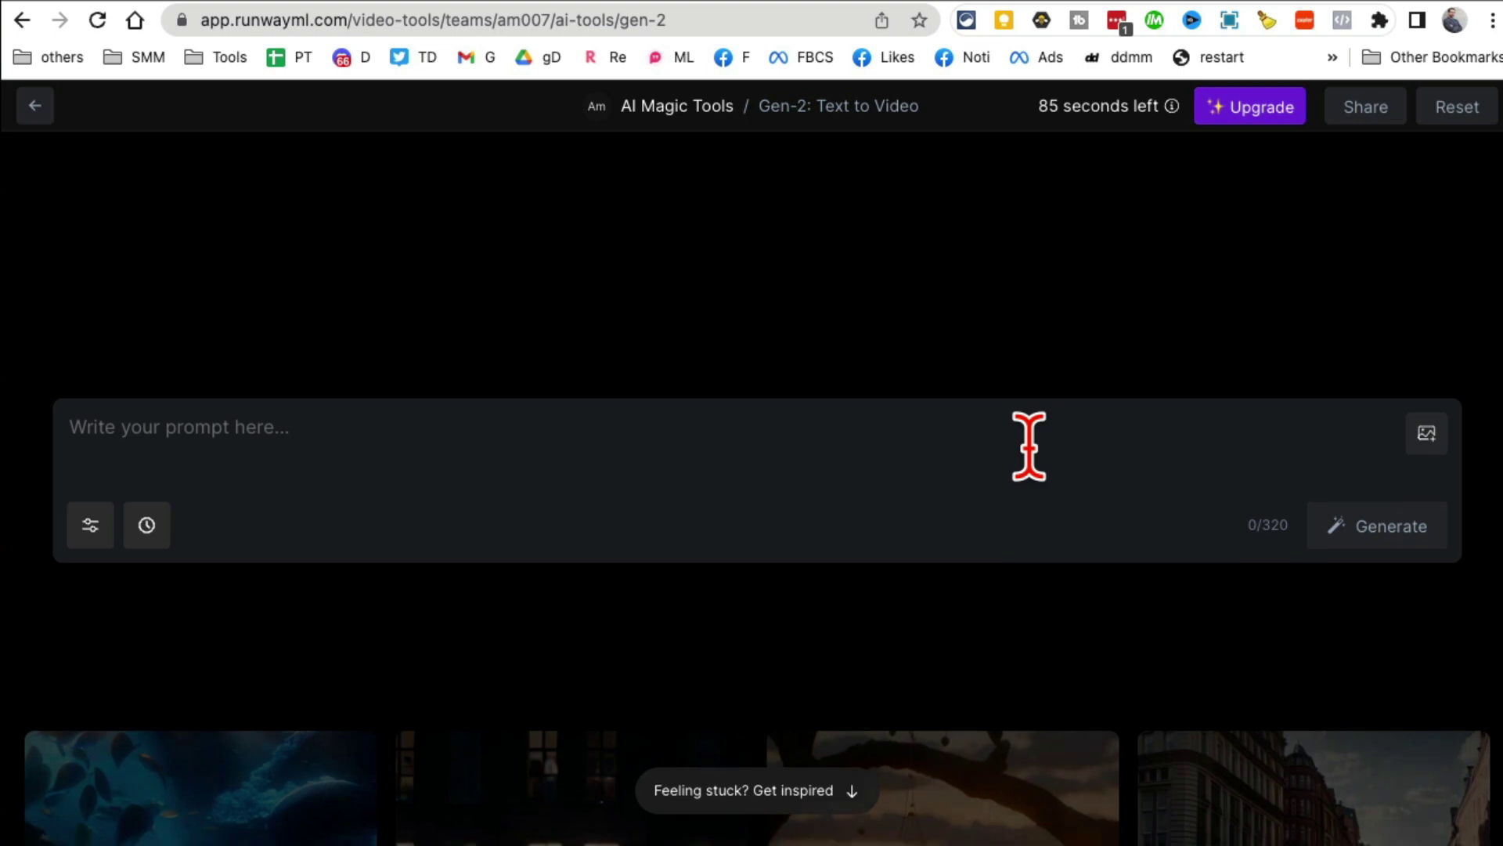
scroll(1046, 482, down, 3)
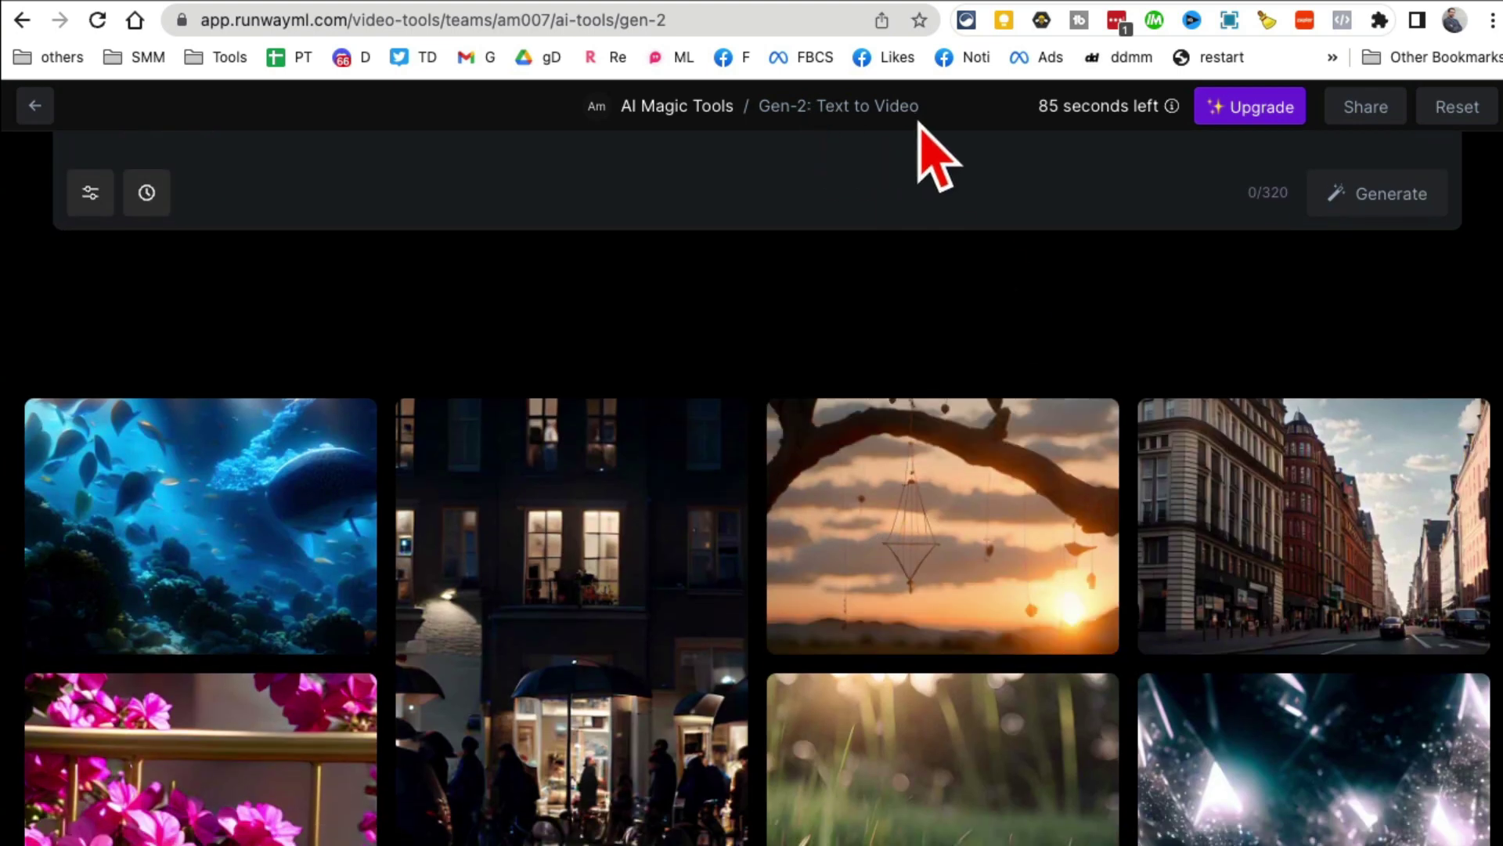
scroll(915, 359, up, 2)
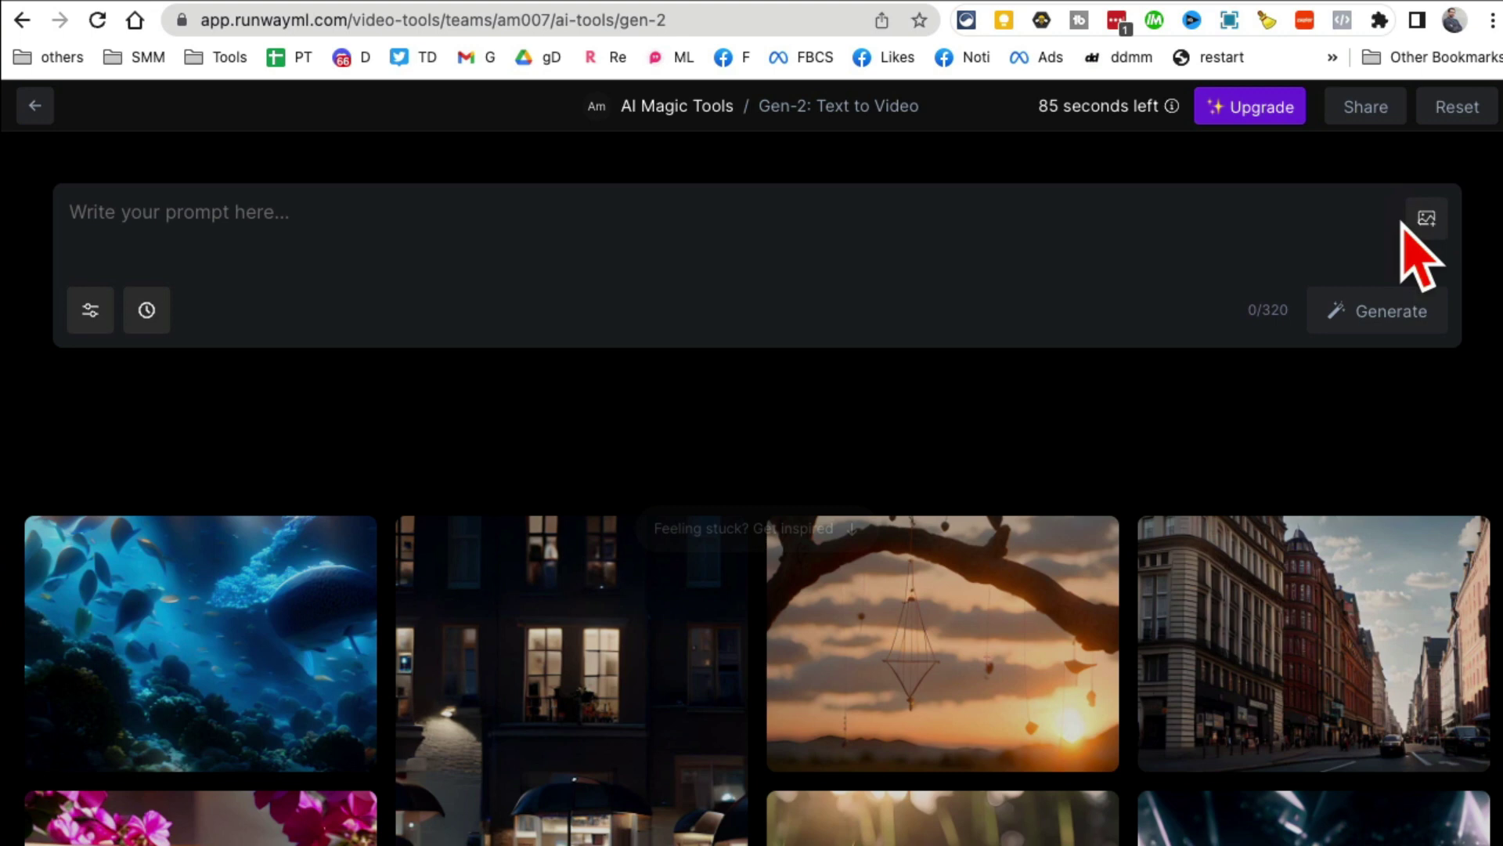
Attach holmes.jpg to the prompt and begin writing 'indoor soccer playing'.
click(1426, 219)
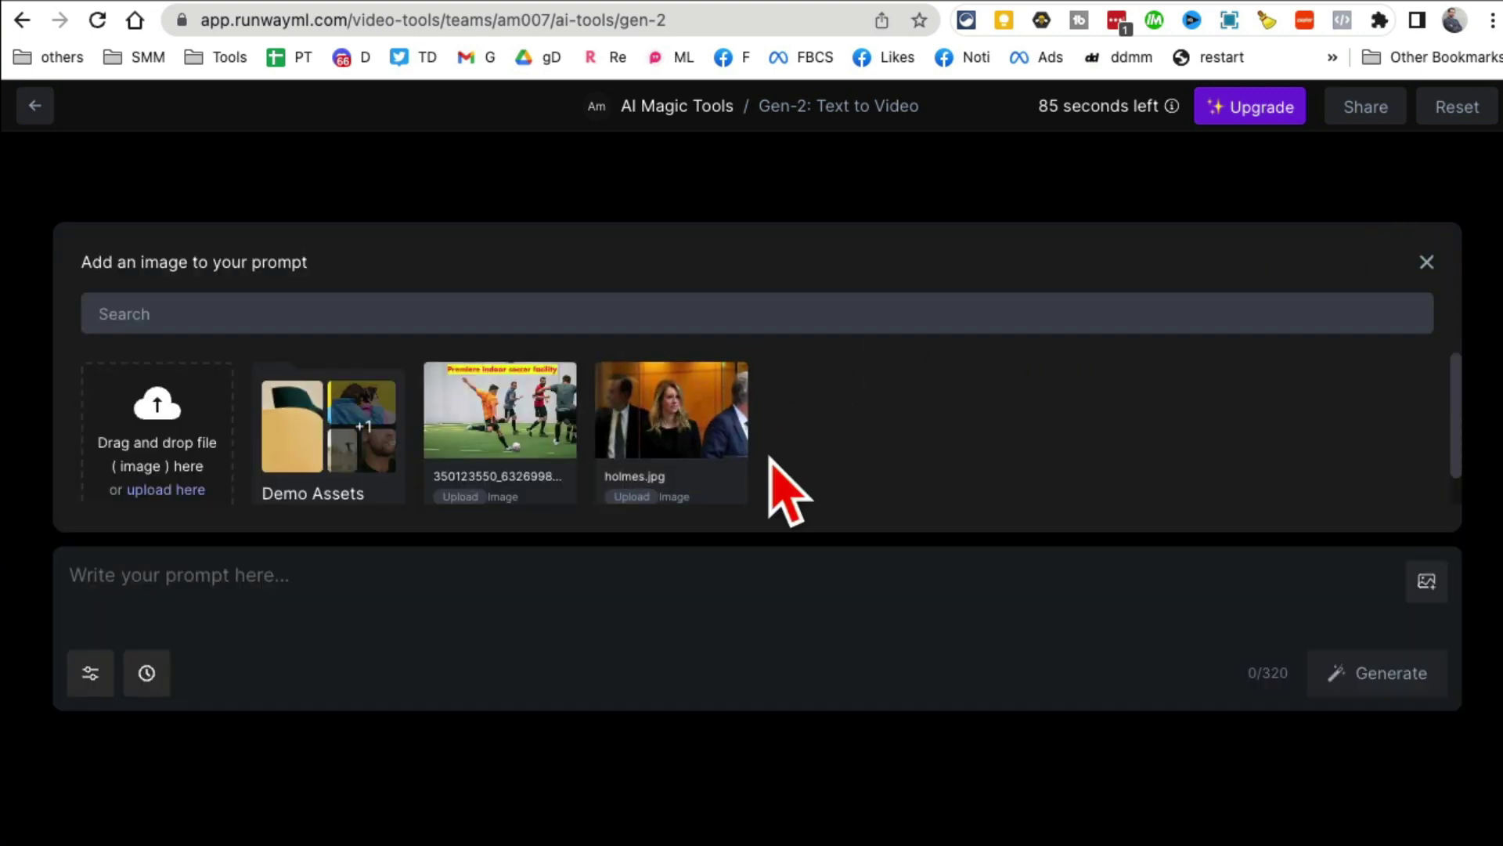
click(693, 435)
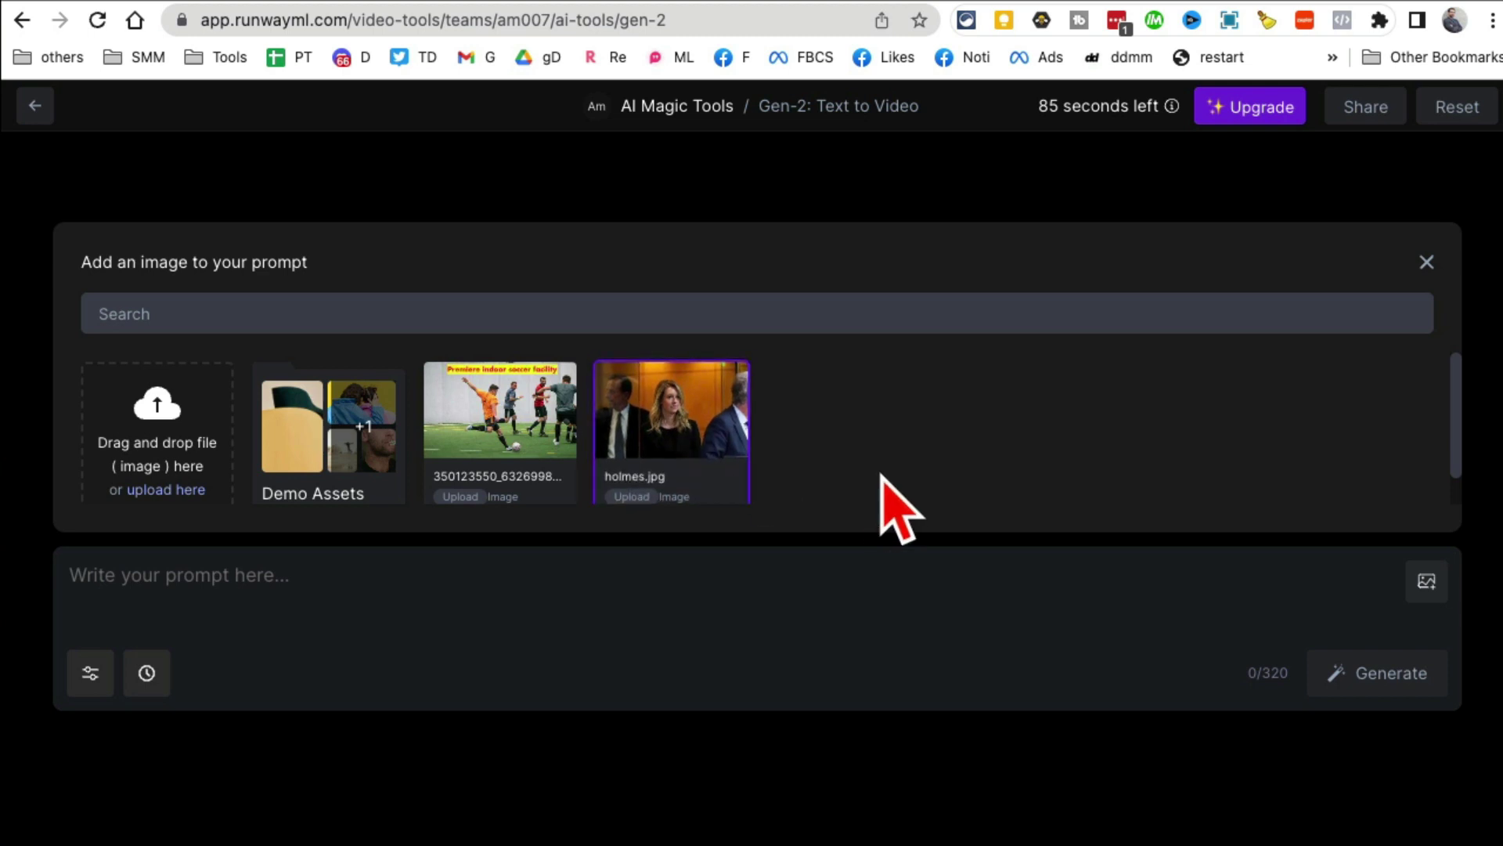
scroll(711, 423, down, 1)
scroll(795, 446, up, 1)
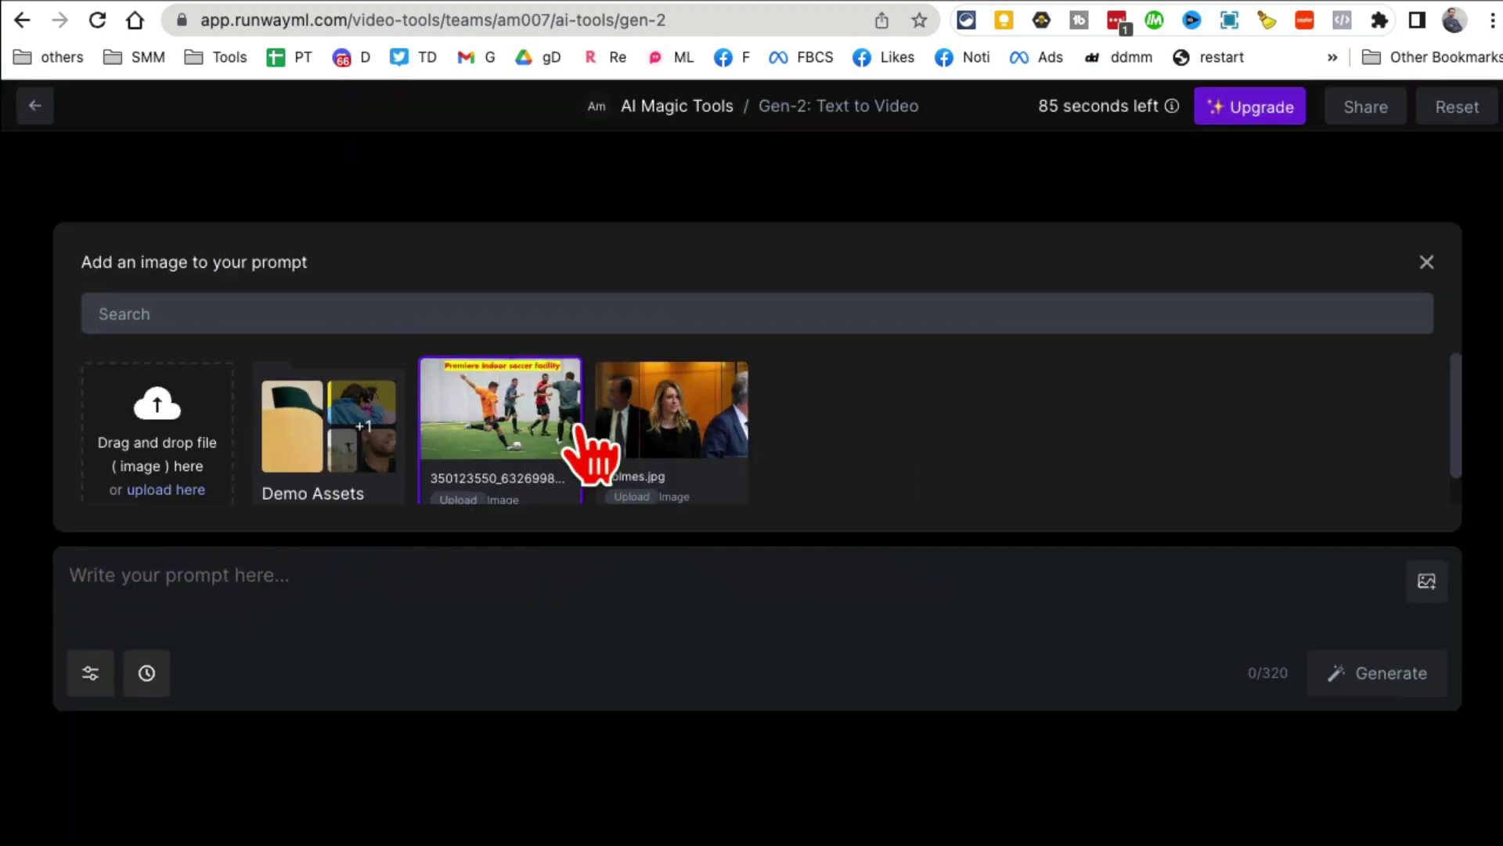
click(314, 581)
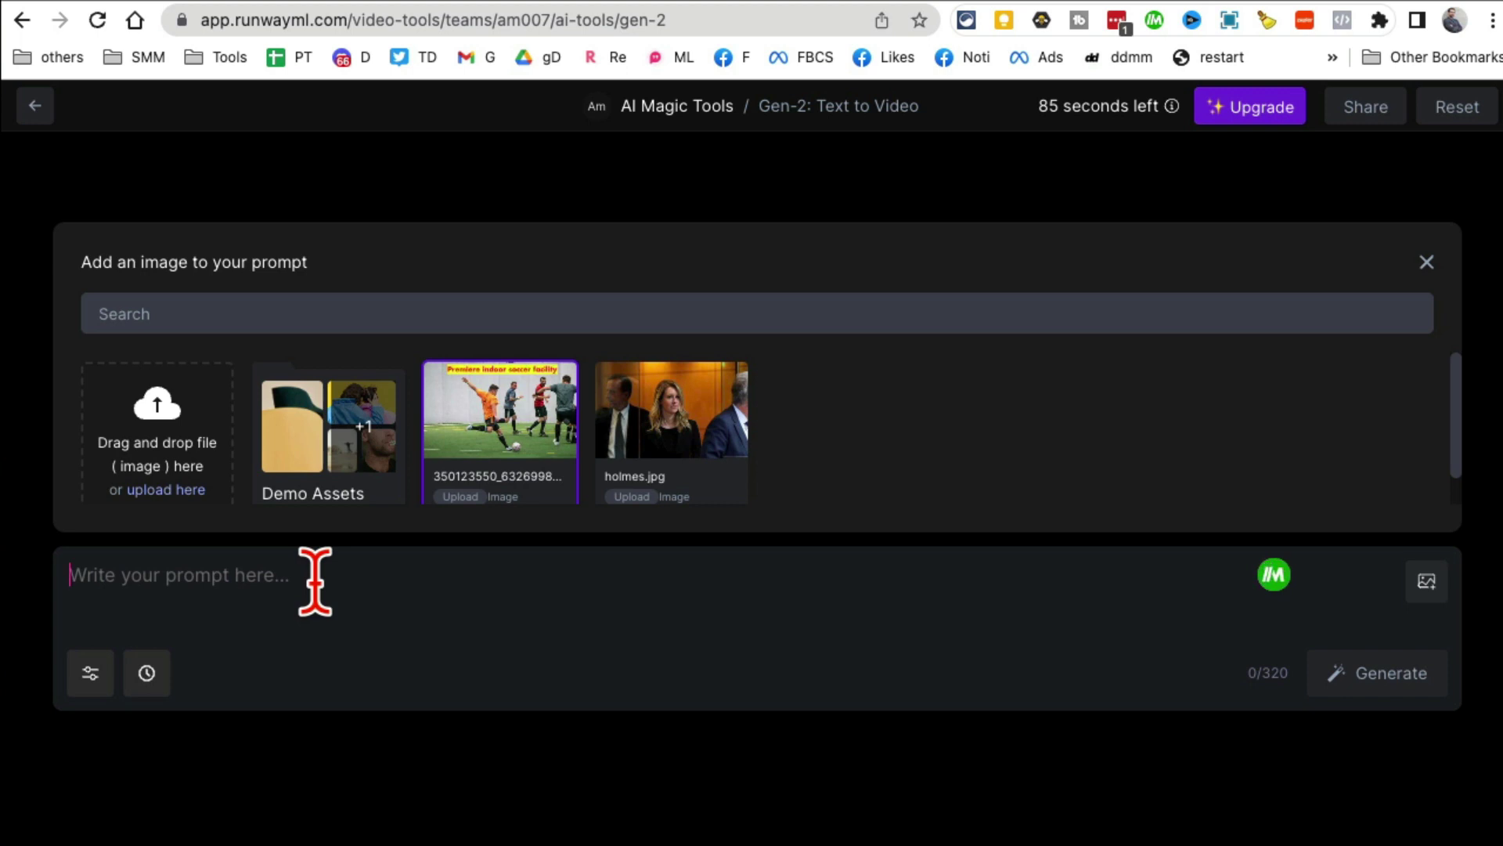
text(indoor soccer playing)
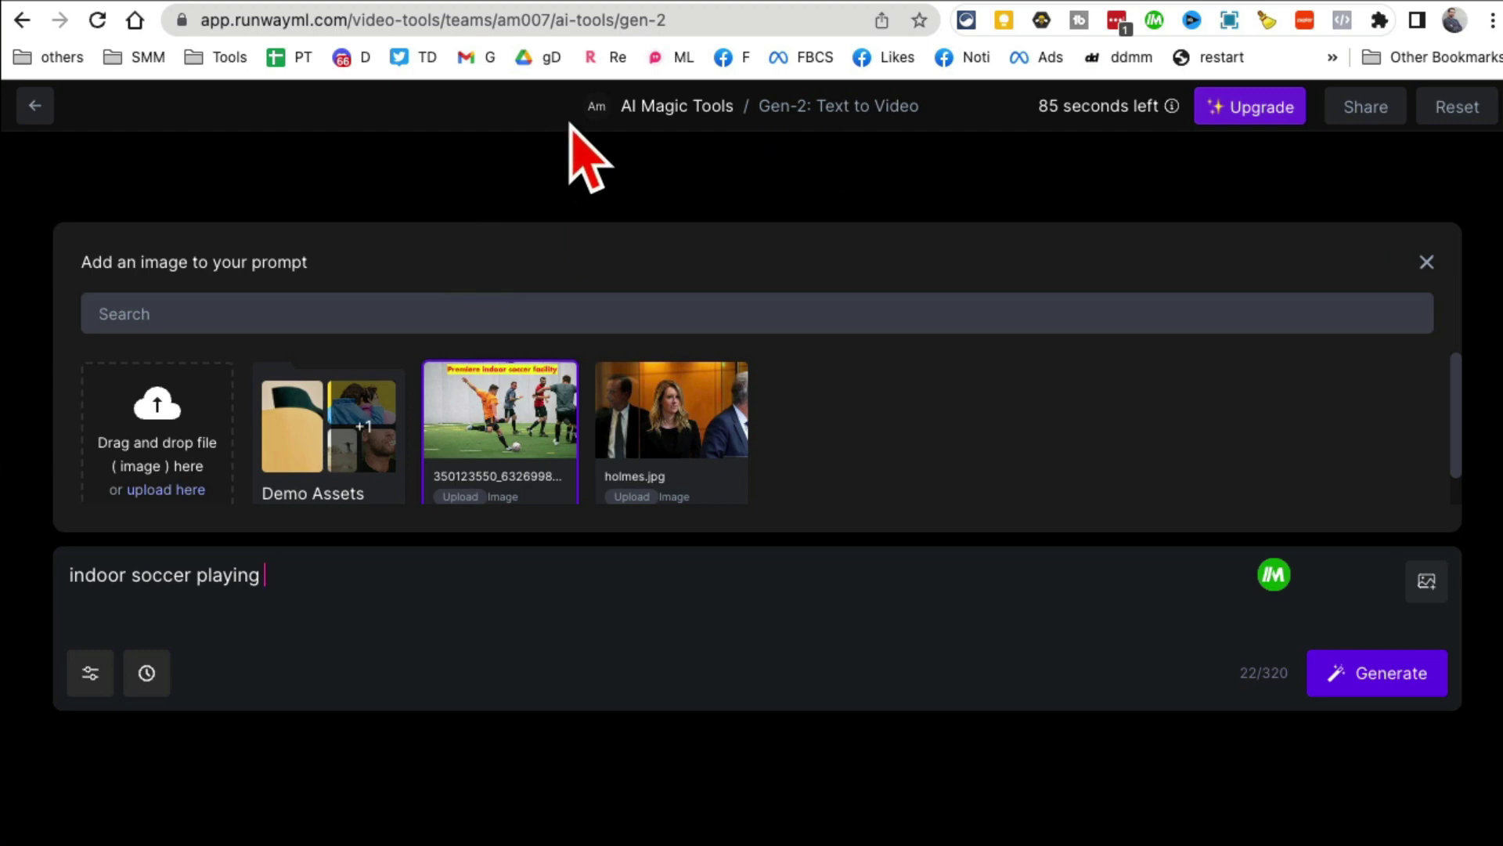
Reopen Gen-2, reuse the grass close-up prompt, and bring up attachable images.
click(36, 106)
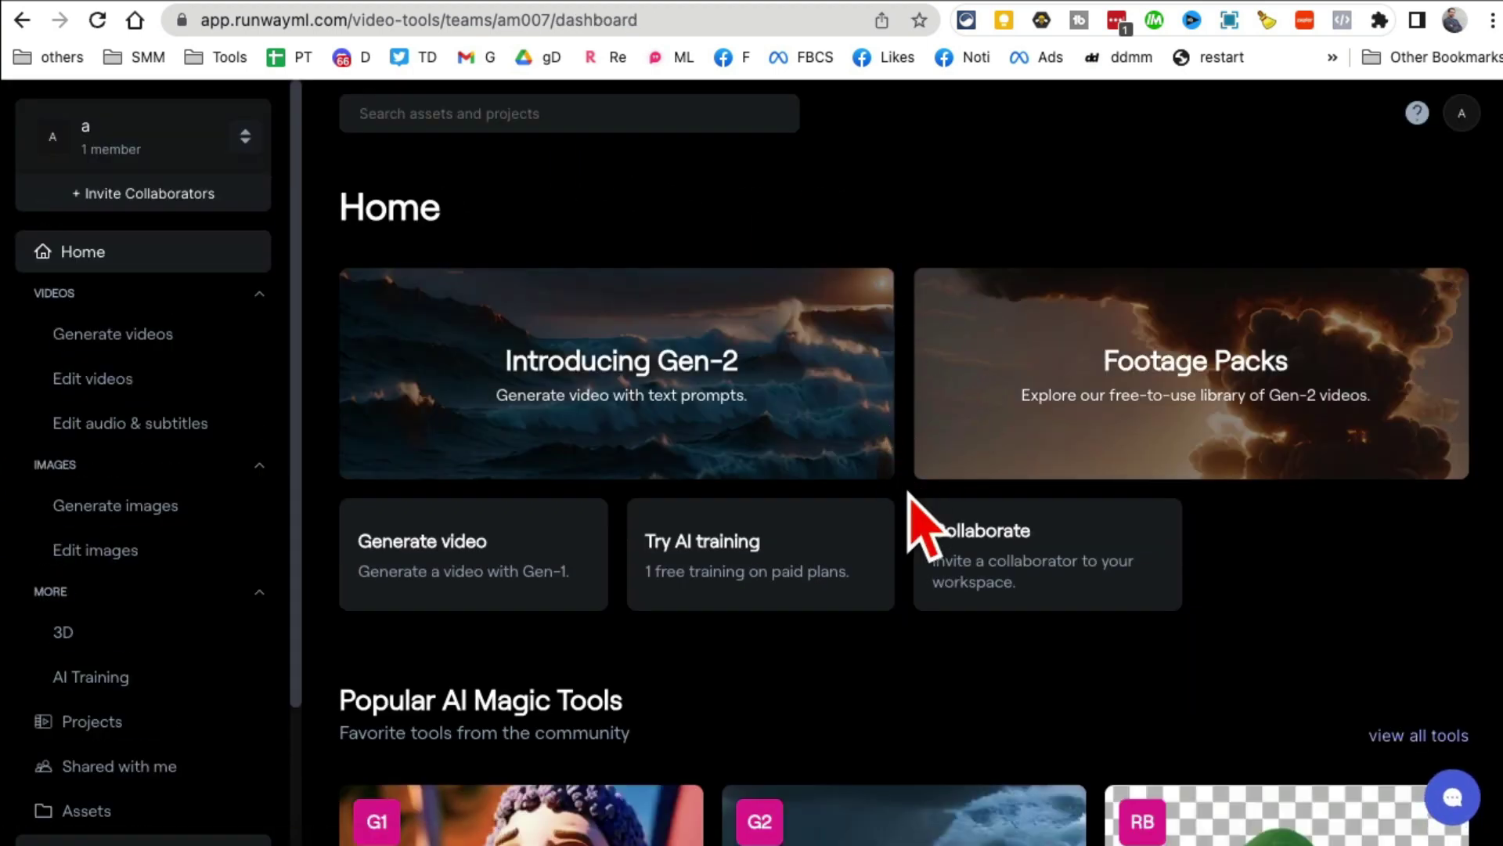
click(719, 382)
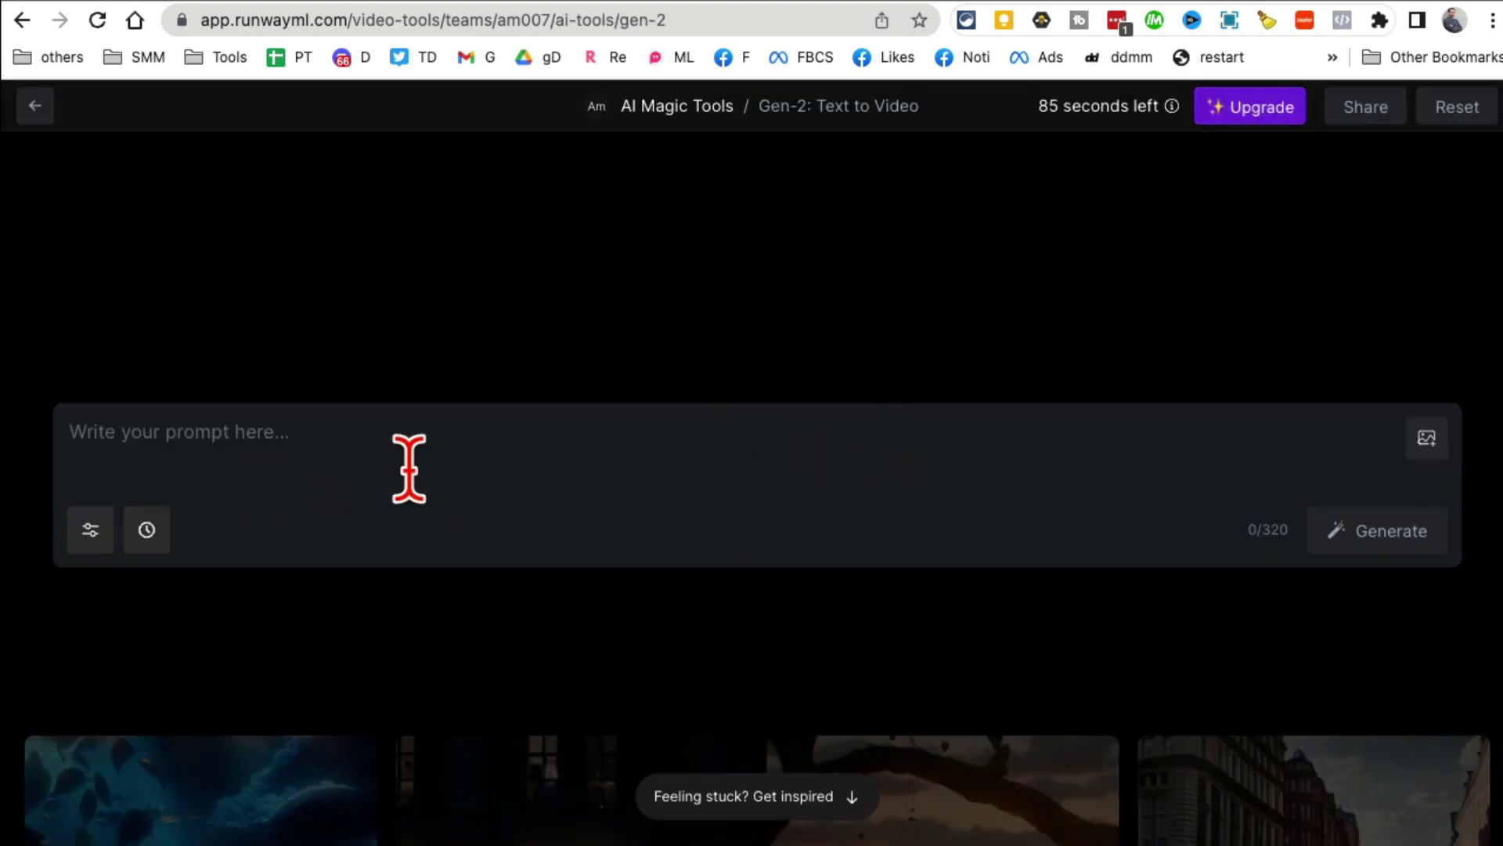
scroll(581, 479, down, 5)
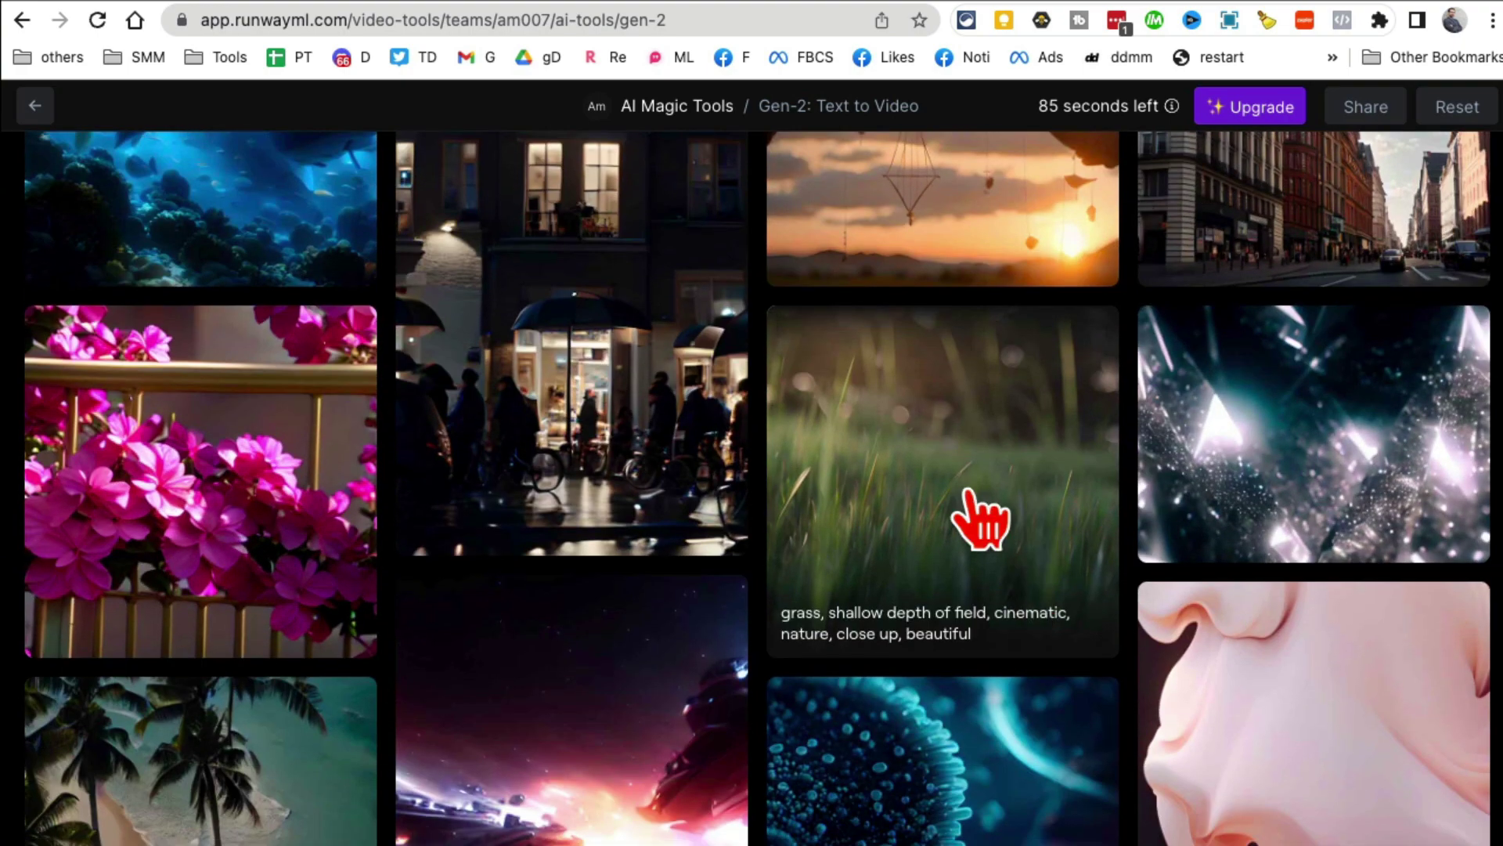
click(984, 523)
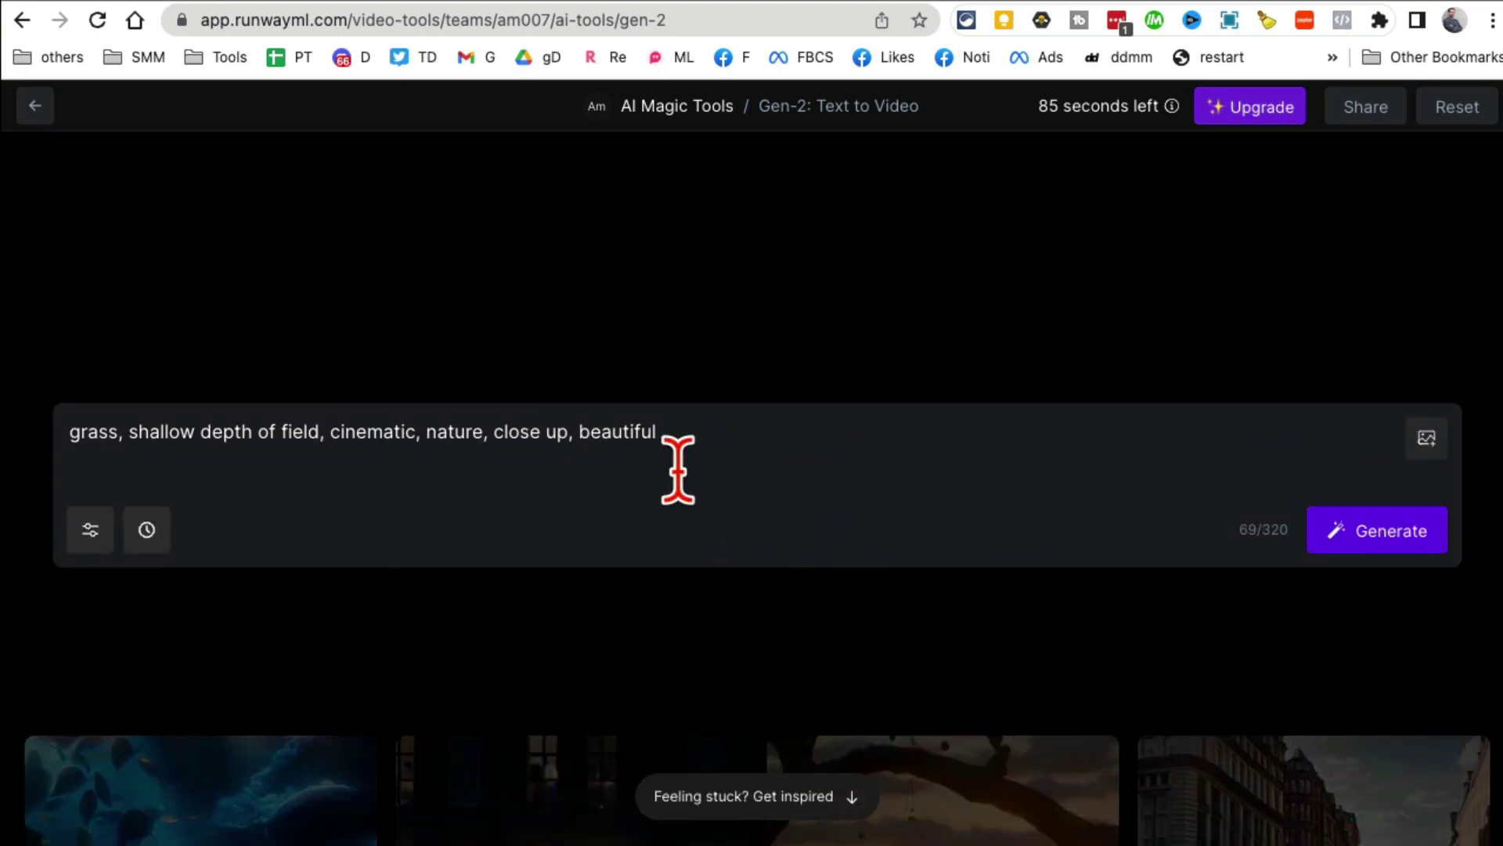
click(1427, 439)
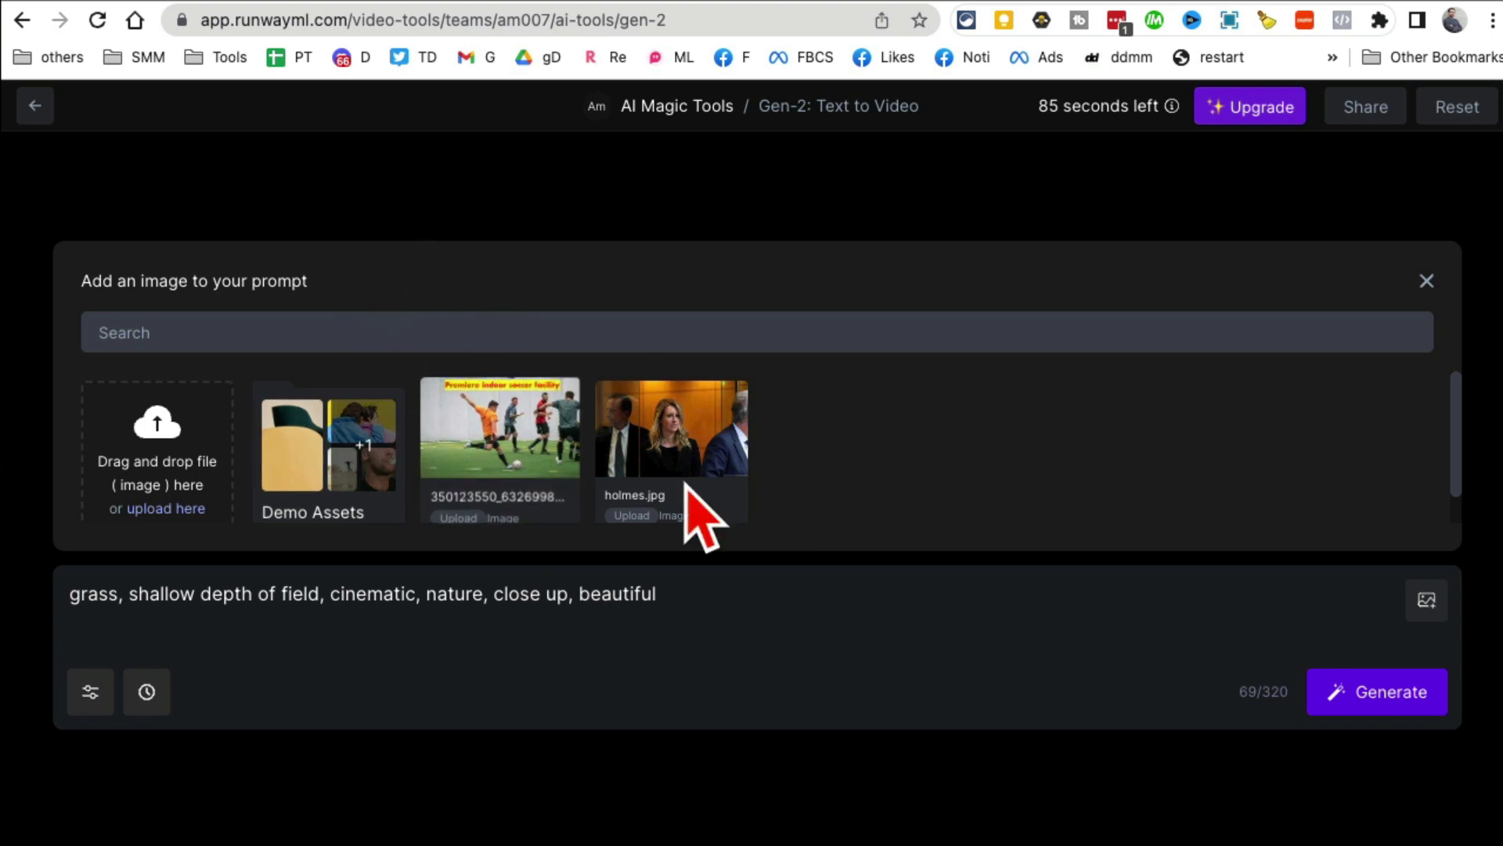
Visit Workspace Settings via the account menu, then return Home and reopen the menu.
click(35, 105)
click(1461, 115)
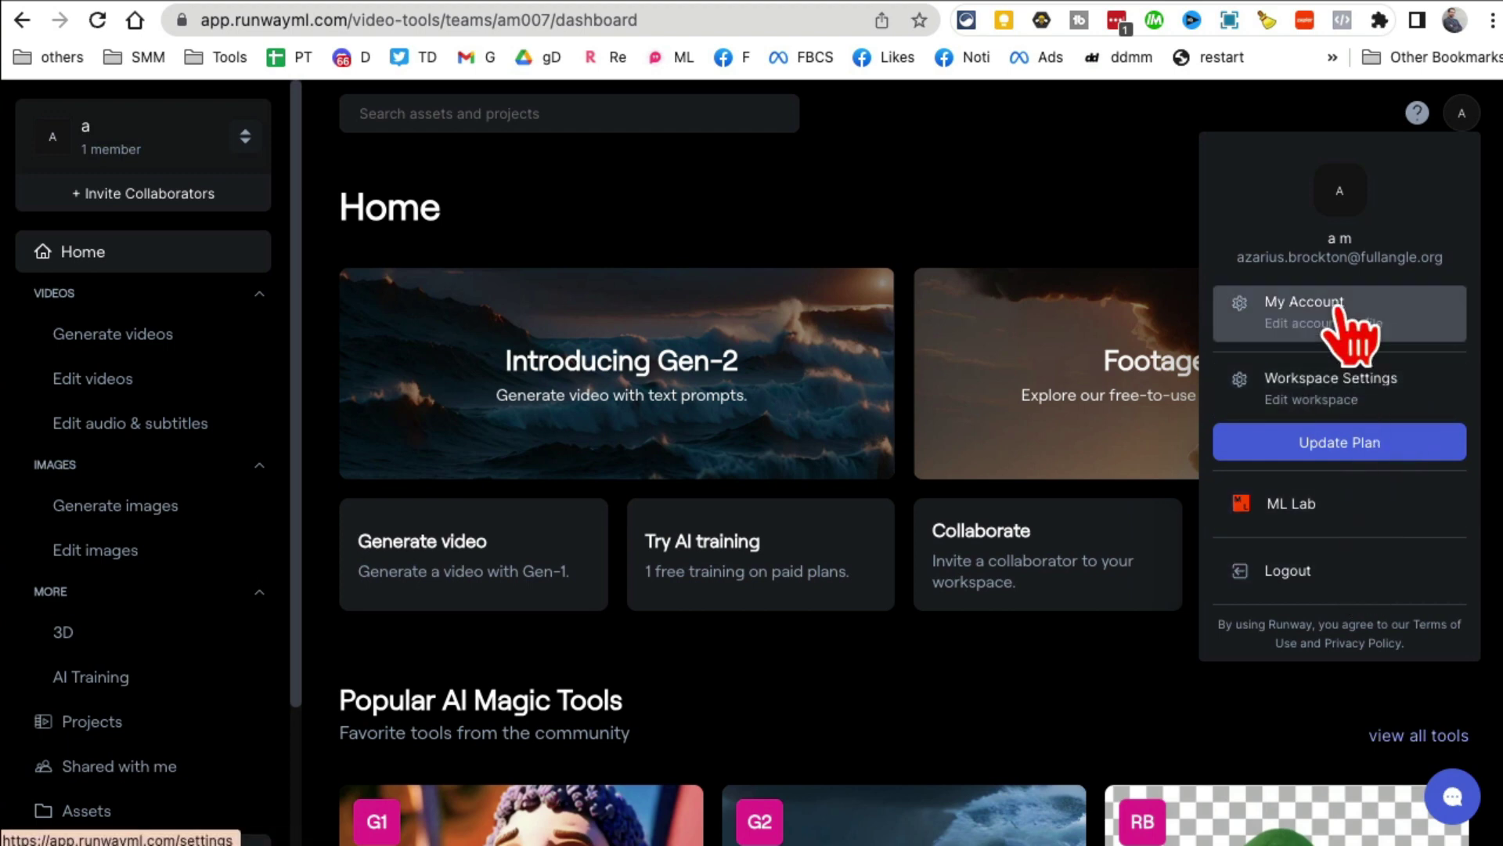
click(1348, 388)
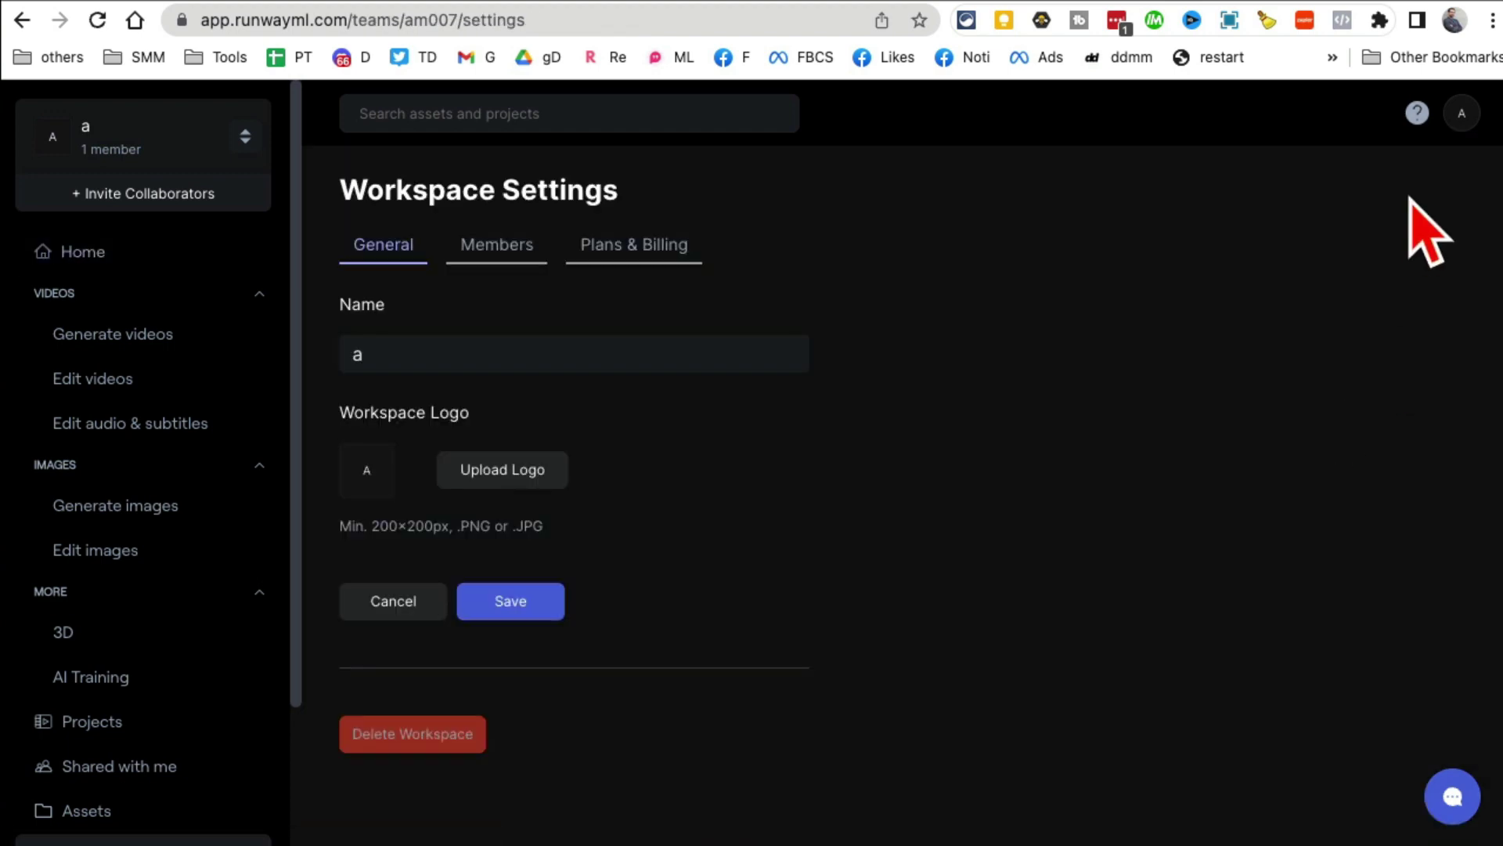
click(106, 262)
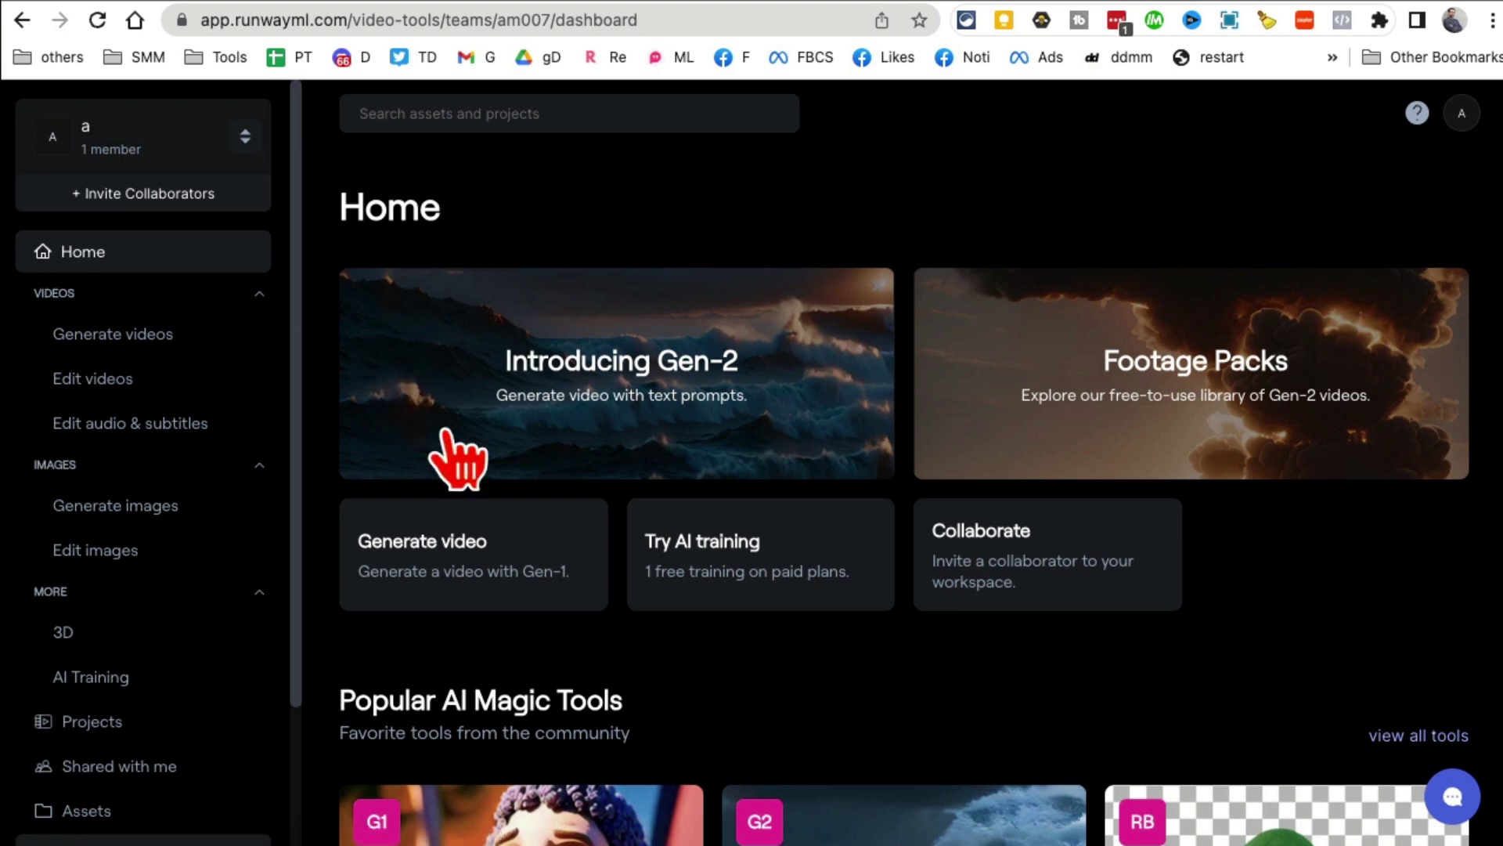
click(1462, 114)
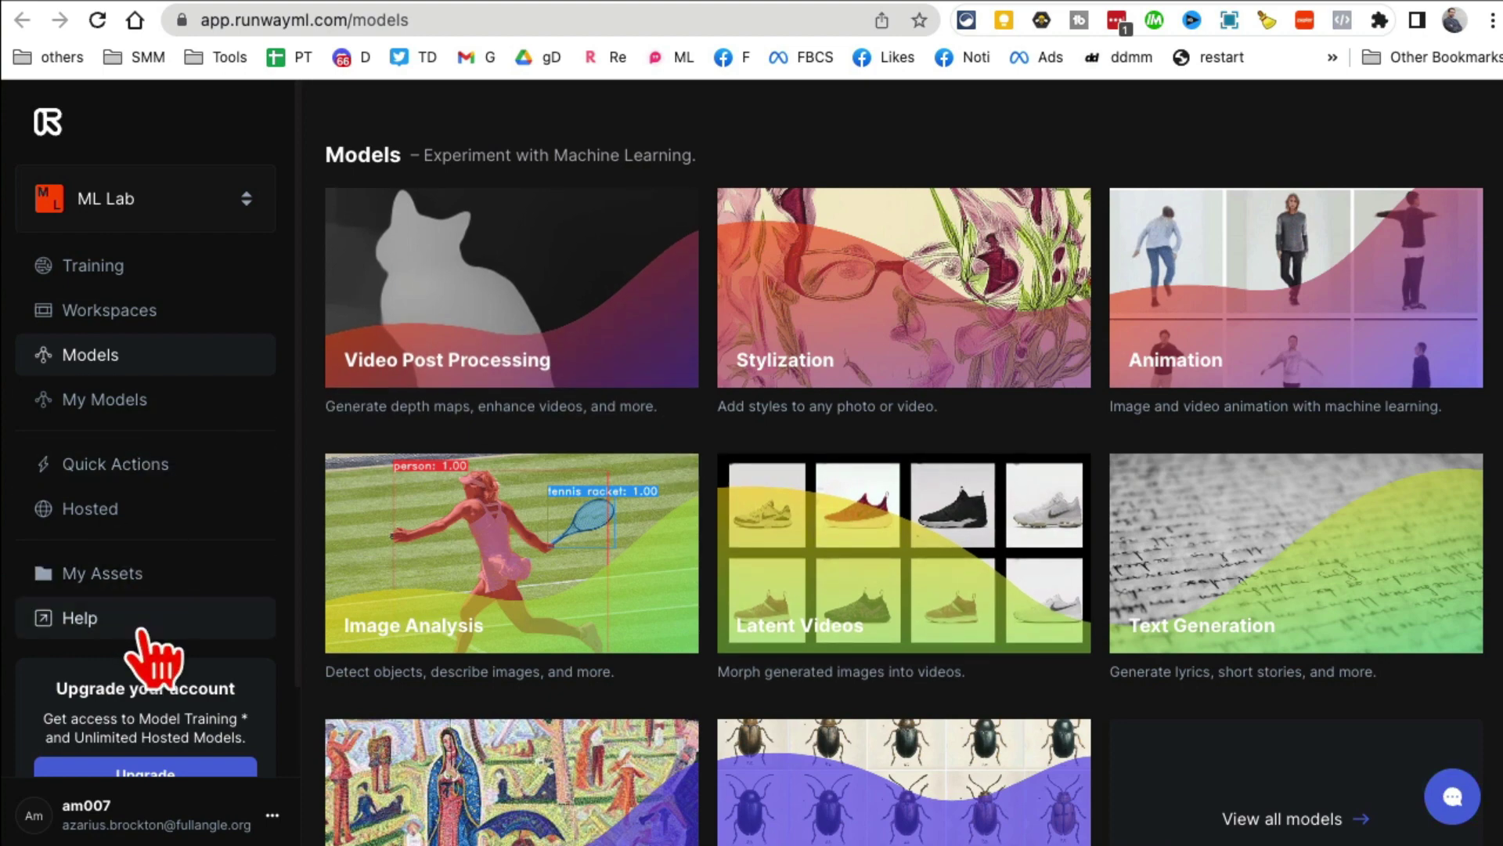
Open My Assets and select the people playing soccer video.
click(135, 576)
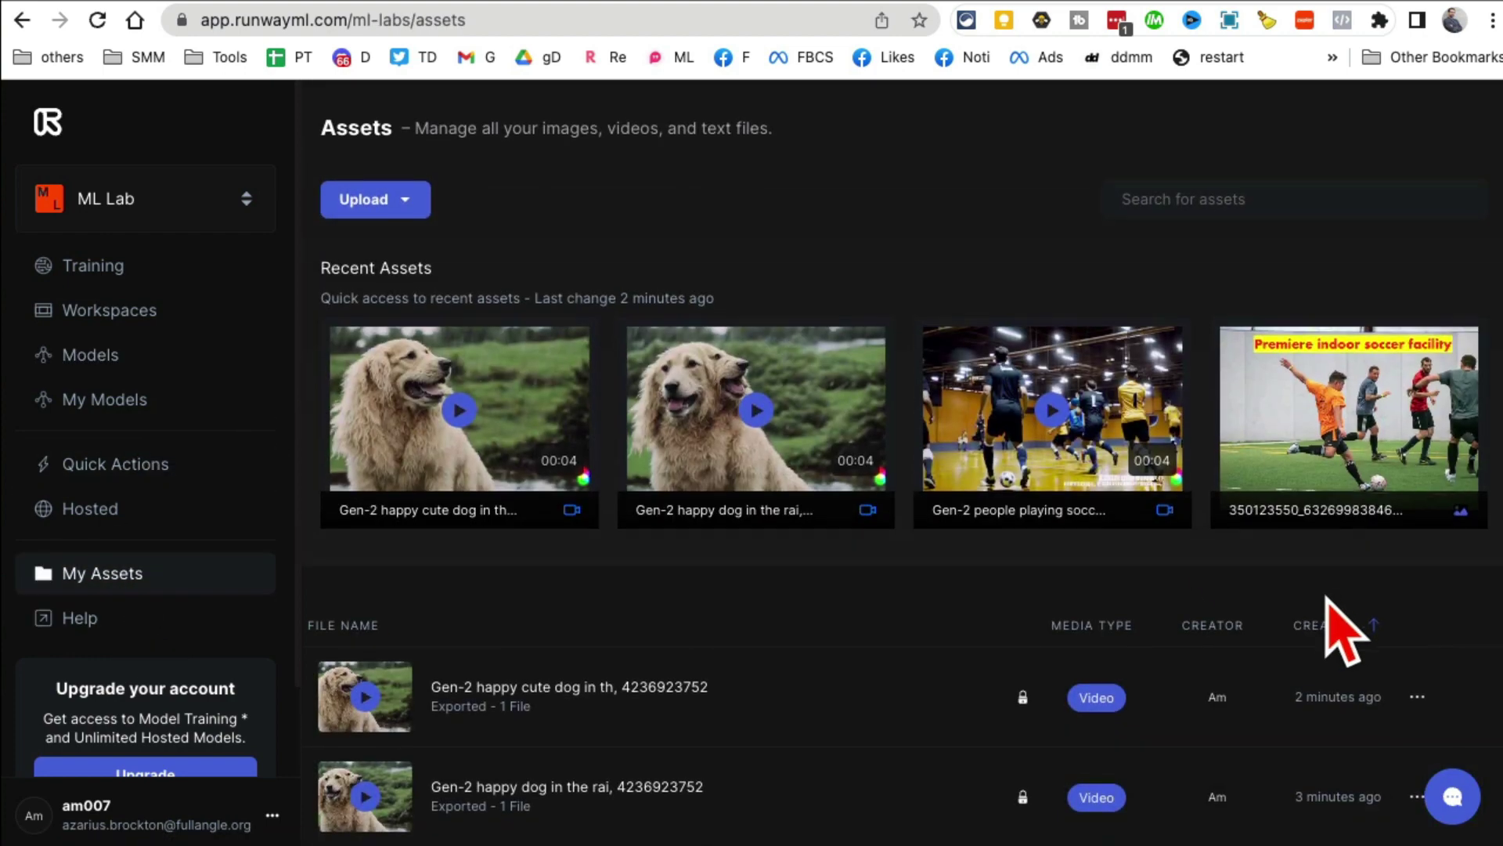
scroll(1445, 444, down, 1)
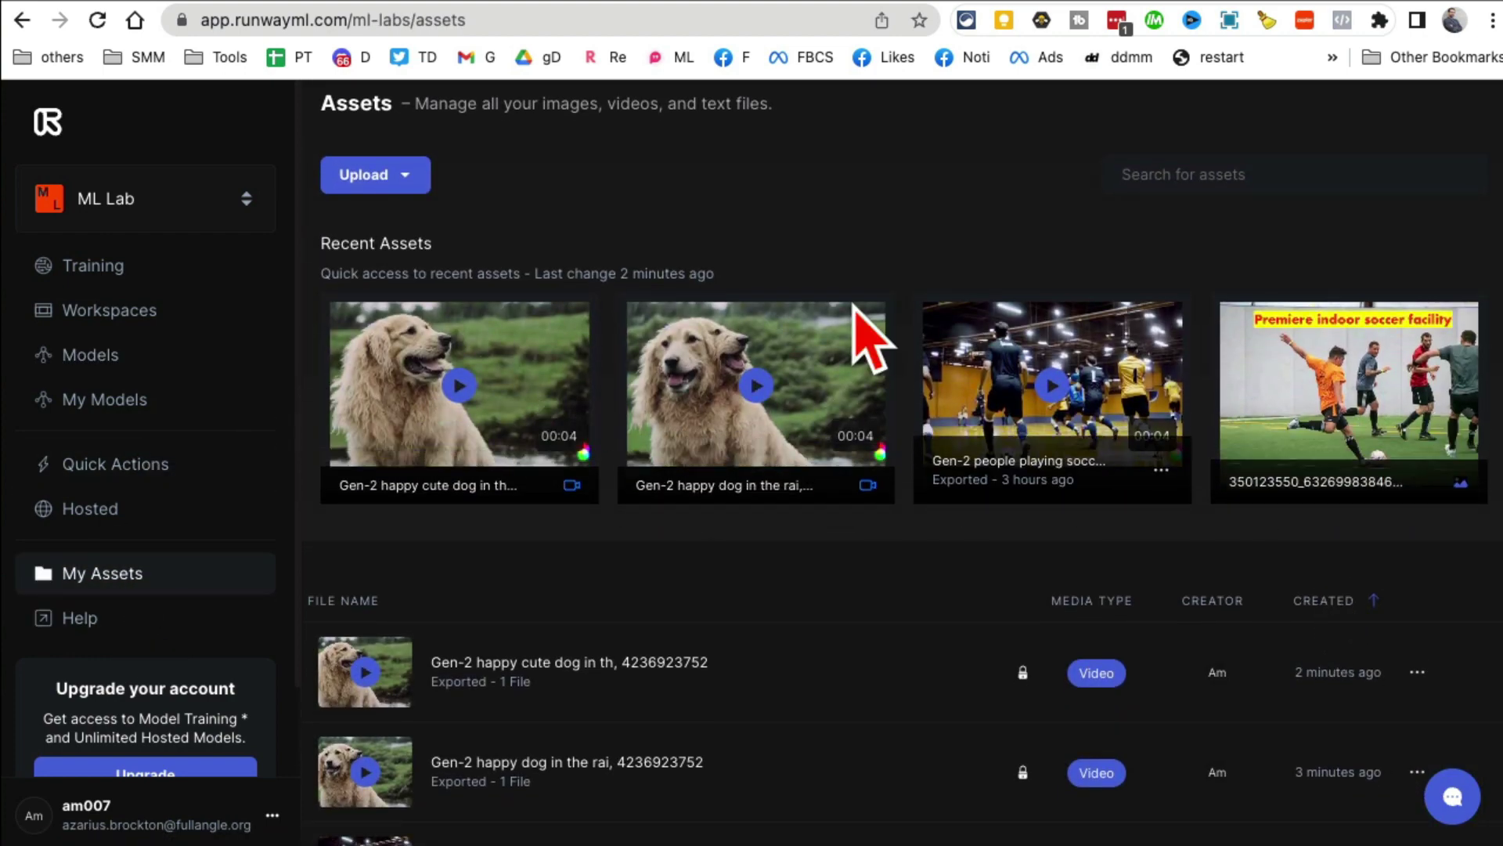
scroll(735, 699, down, 2)
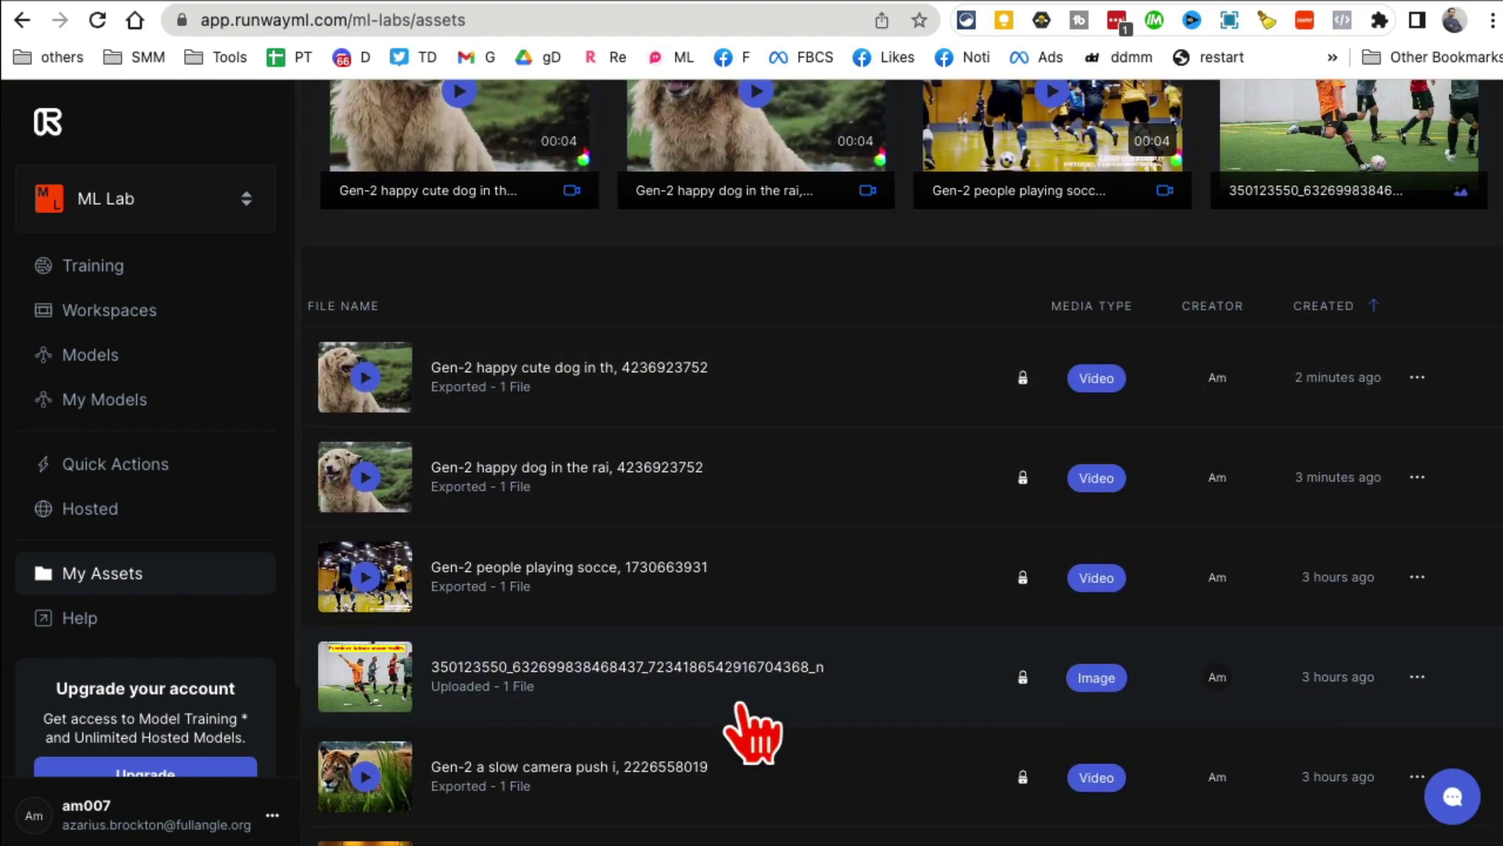
scroll(729, 705, up, 3)
scroll(688, 705, down, 5)
scroll(1350, 622, up, 5)
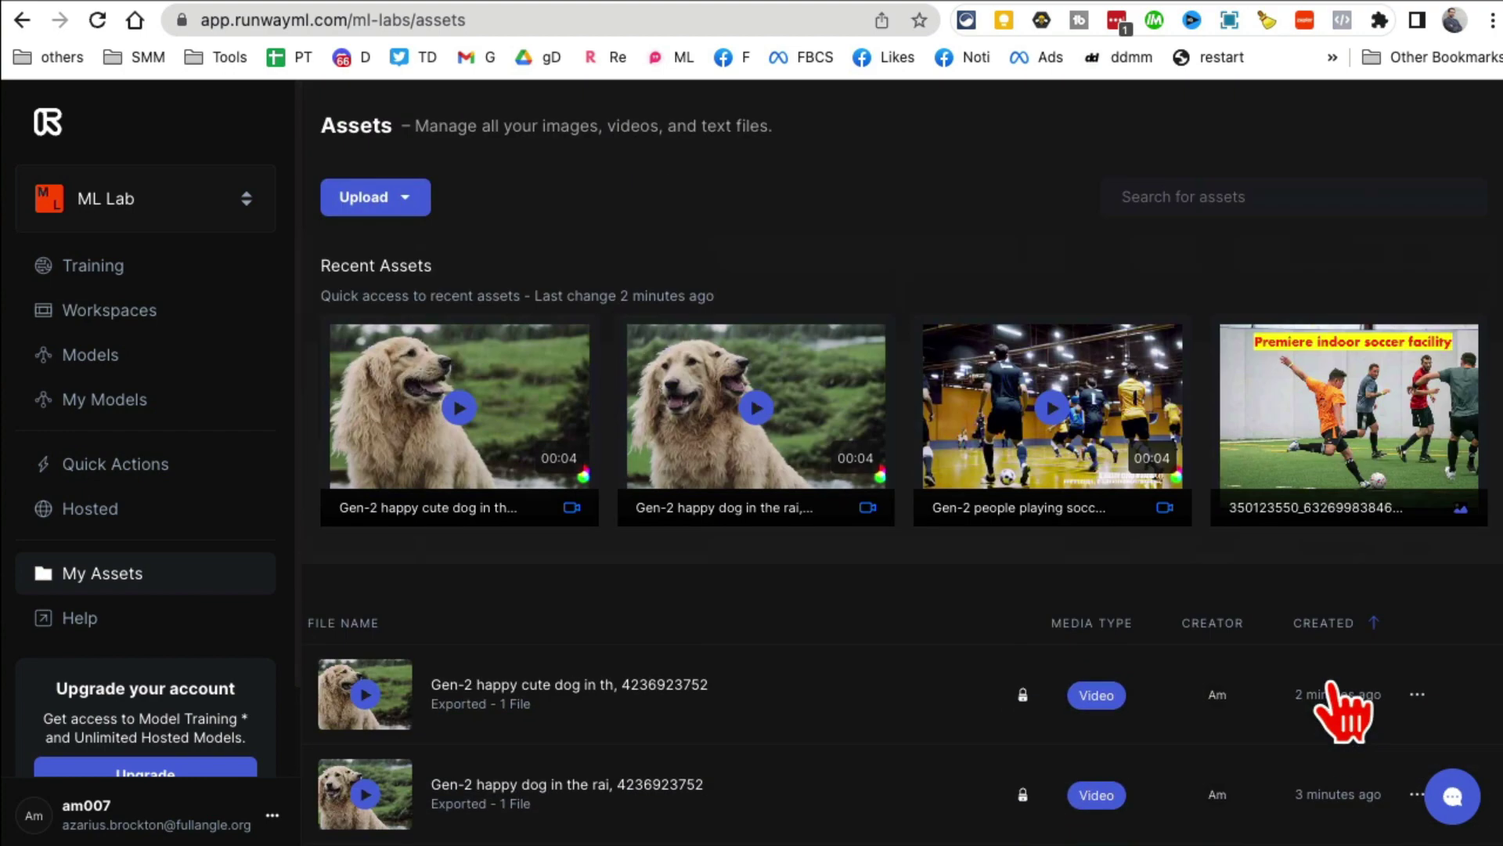
click(1092, 382)
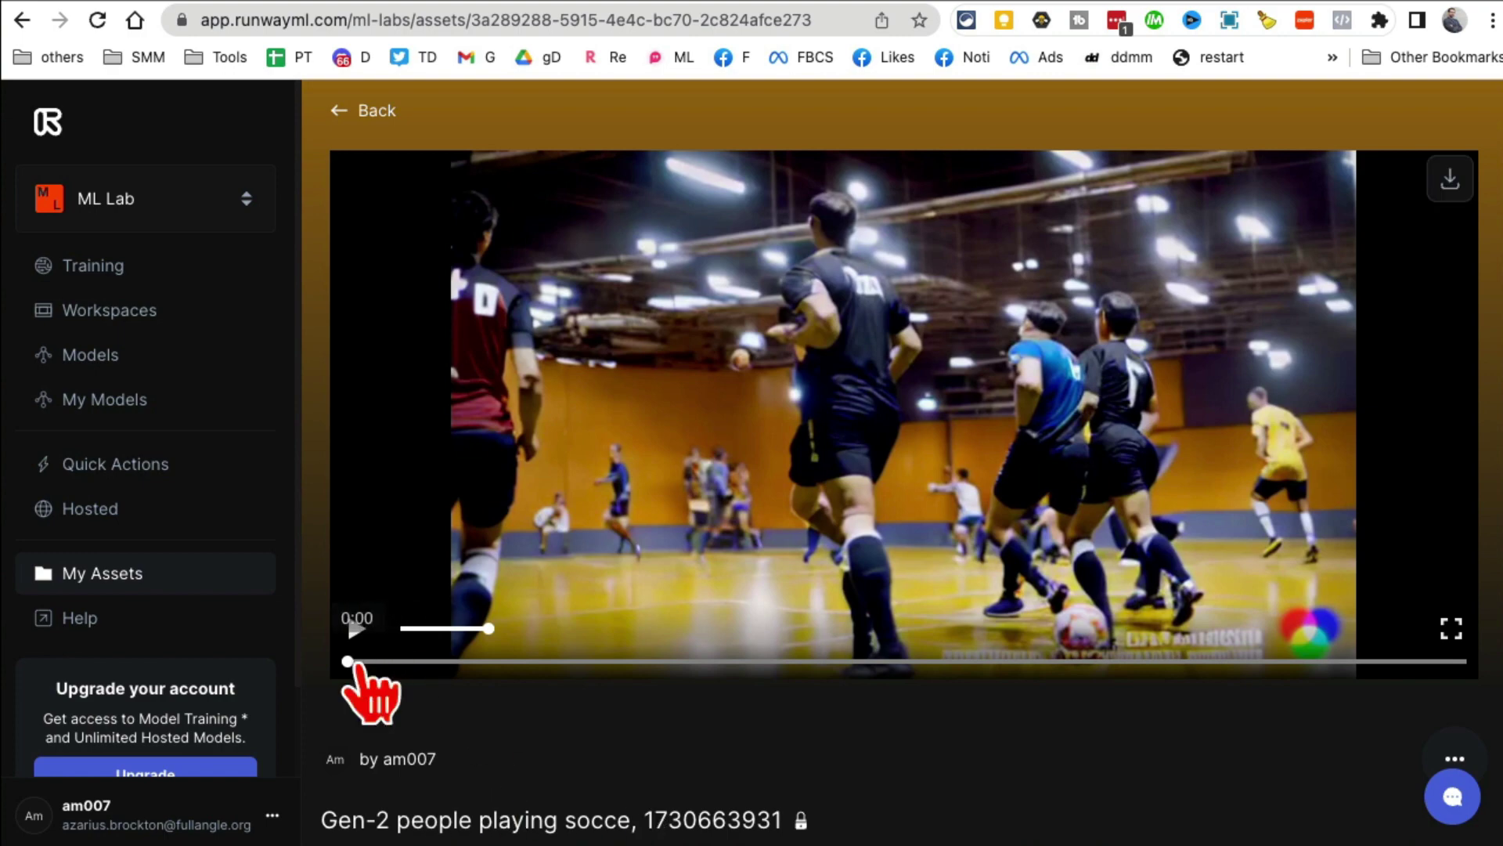
Play and pause the soccer clip twice, then go to ML Lab Models.
click(356, 629)
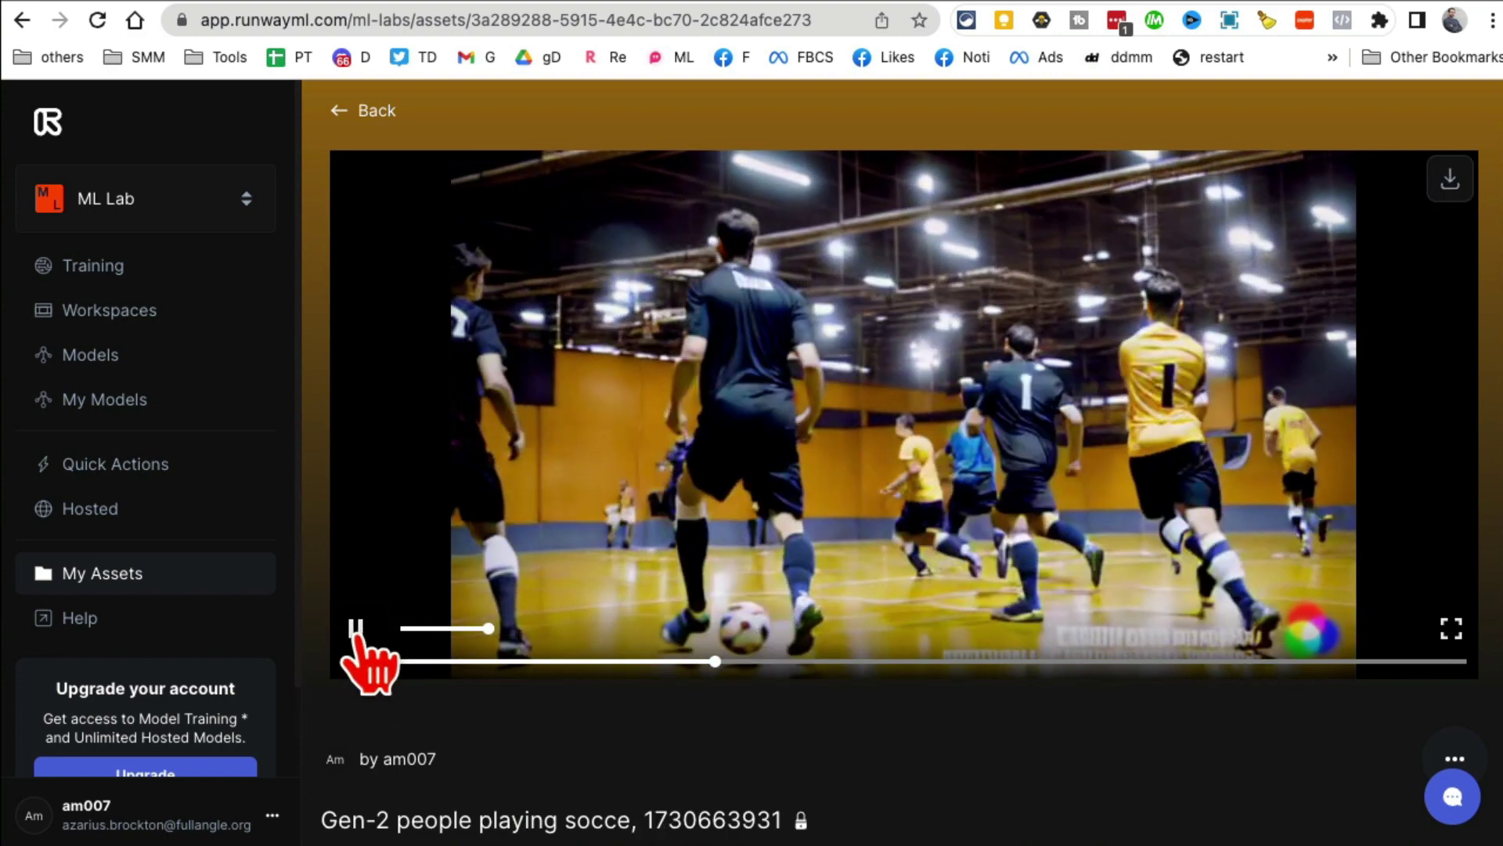
click(356, 629)
click(357, 628)
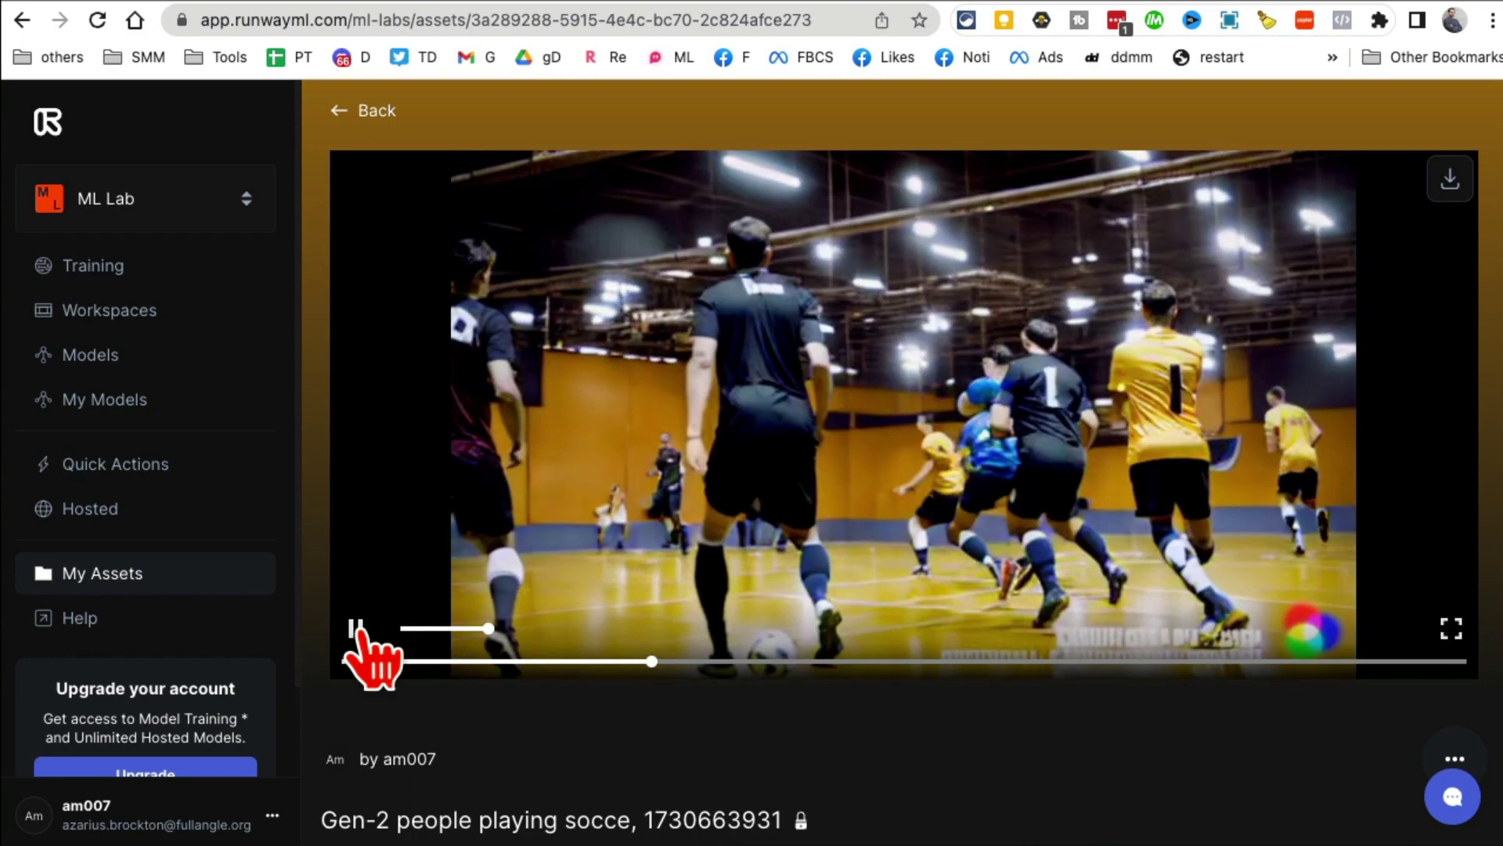
click(356, 629)
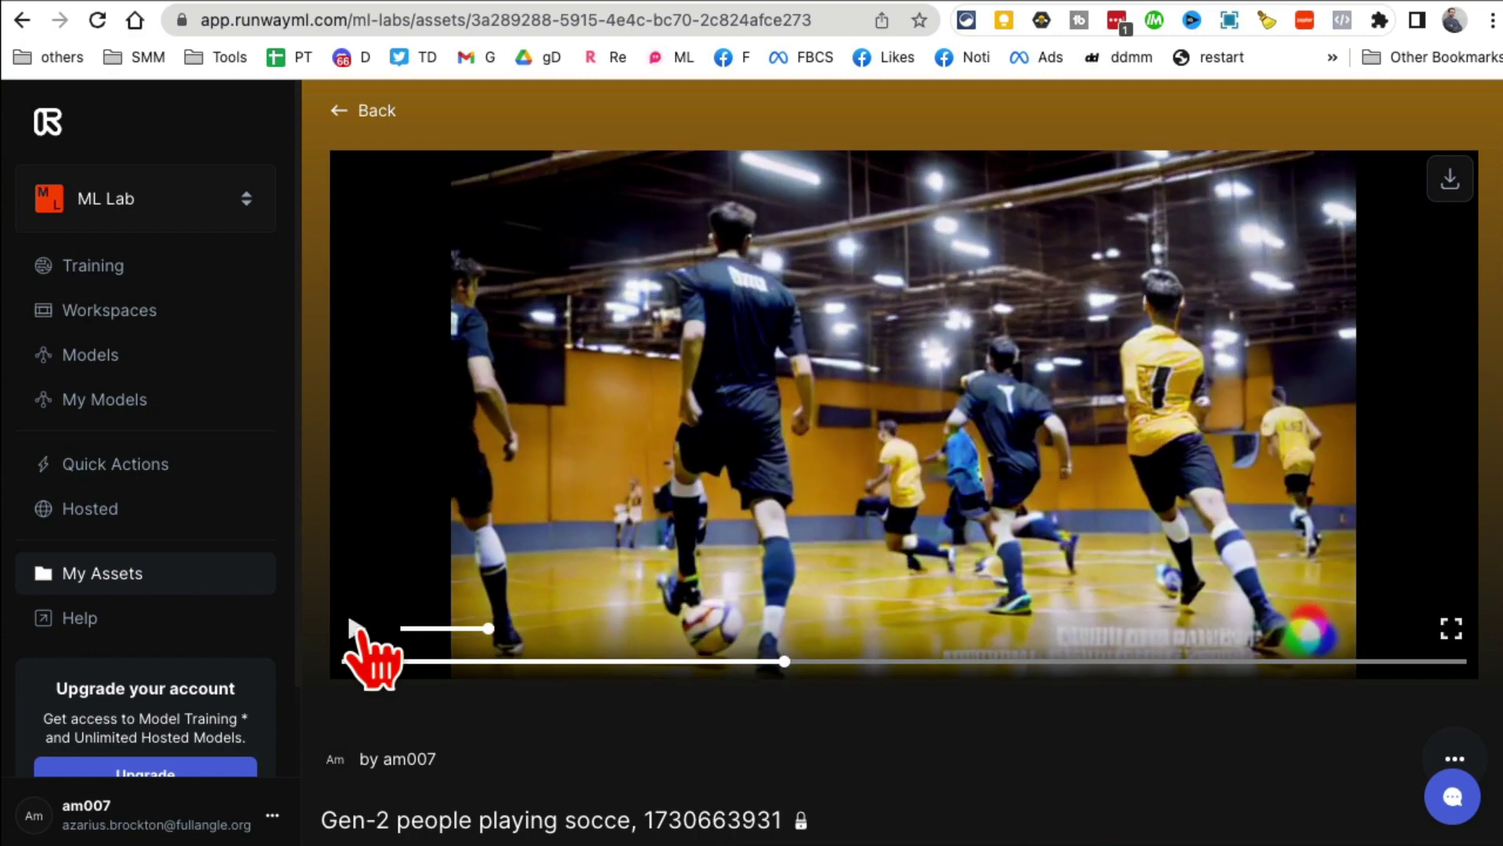
click(47, 117)
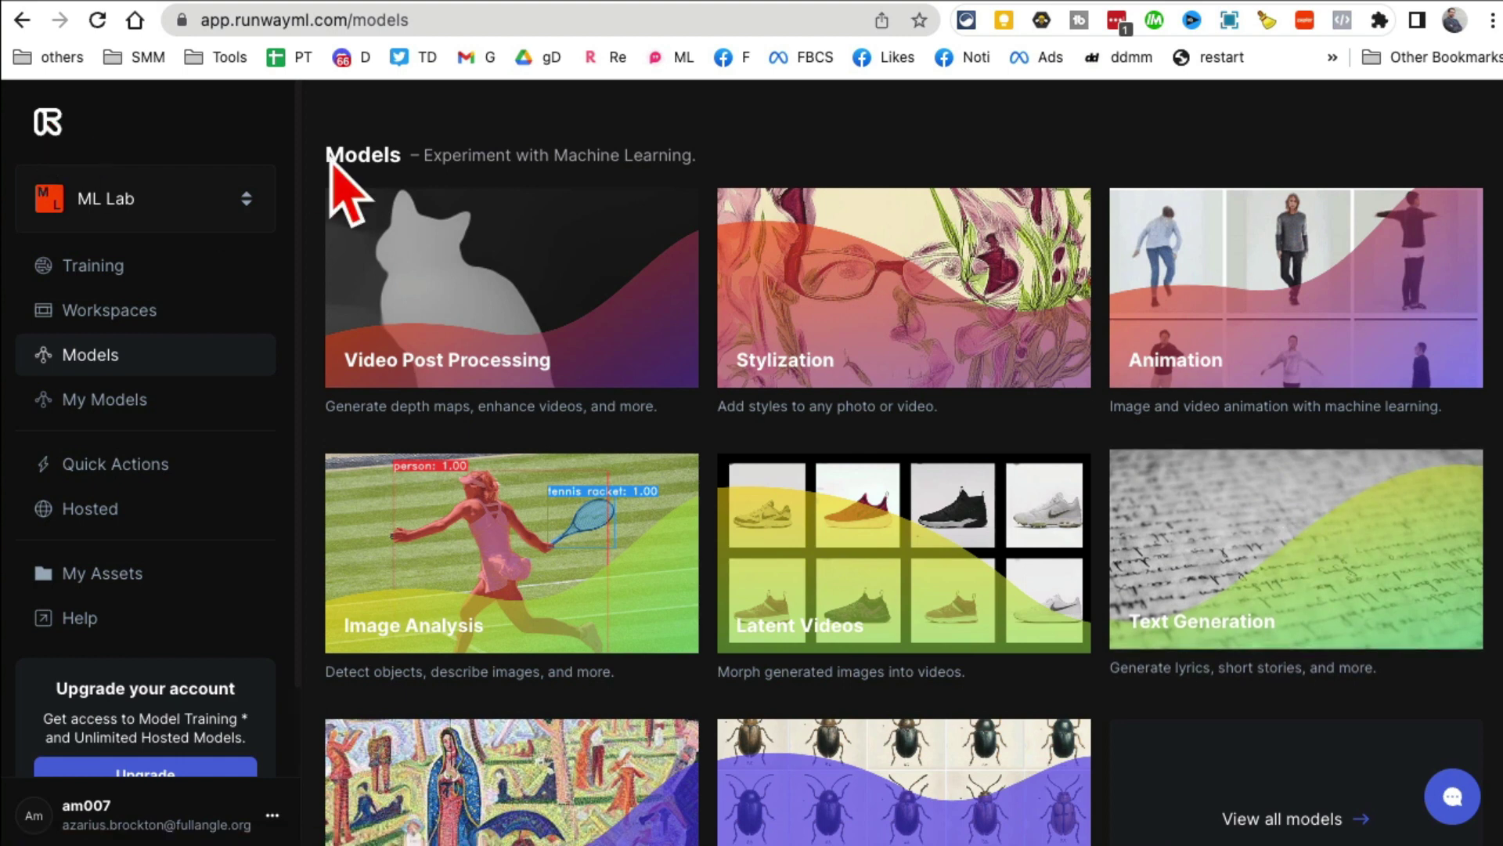
Open ML Lab's Training page listing Image, Text and Object Detection model types.
click(48, 118)
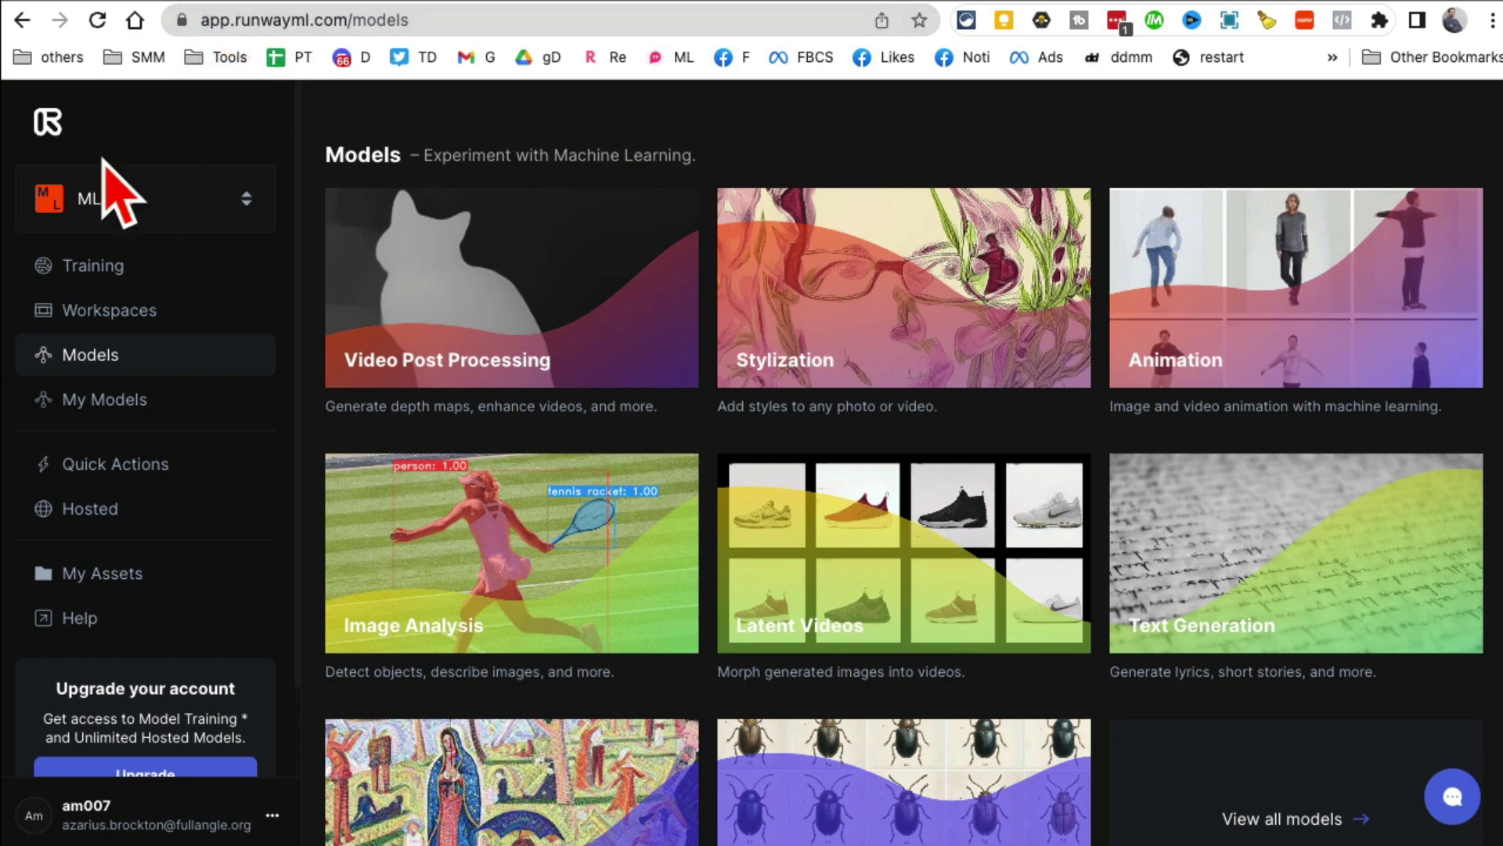
click(101, 273)
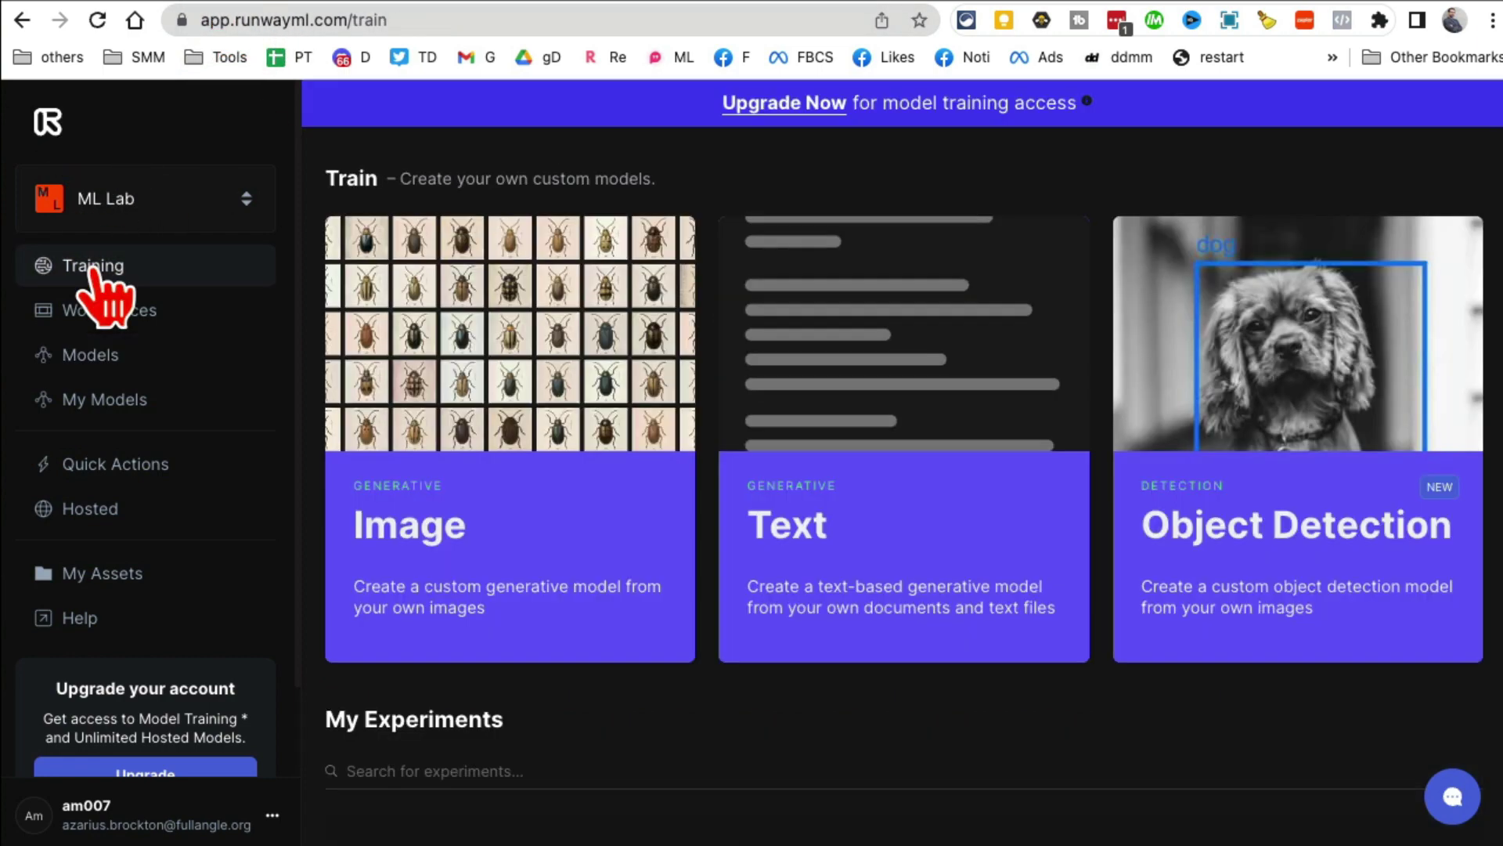